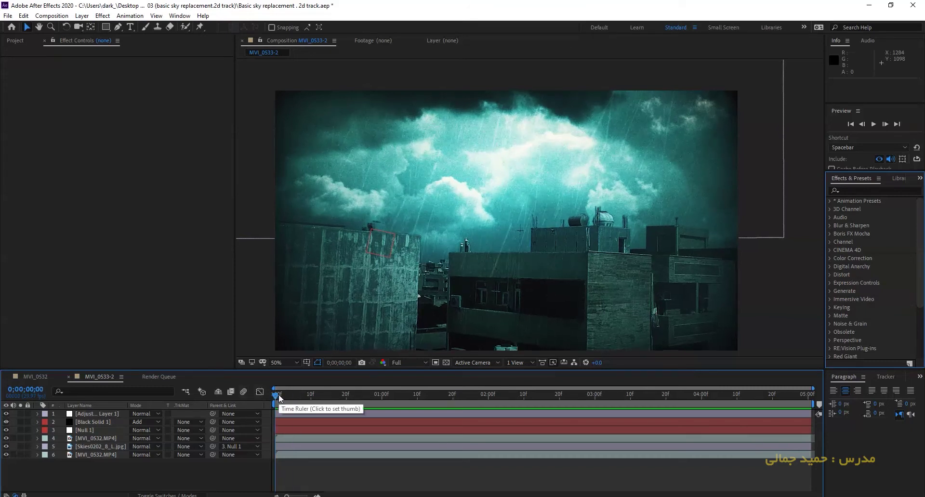
- Play back the finished stormy-sky composition in a maximized viewer, then restore the normal layout
{"action": "key", "text": "grave"}
{"action": "key", "text": "space"}
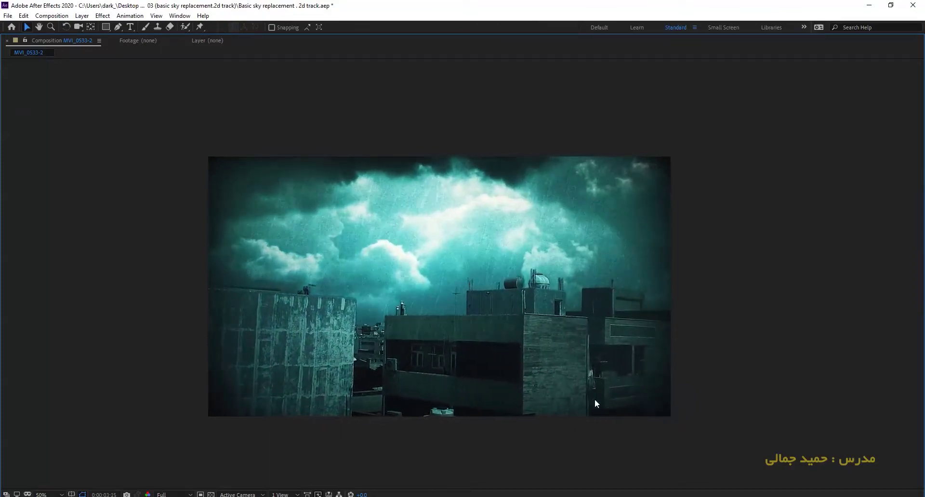
{"action": "key", "text": "grave"}
{"action": "key", "text": "space"}
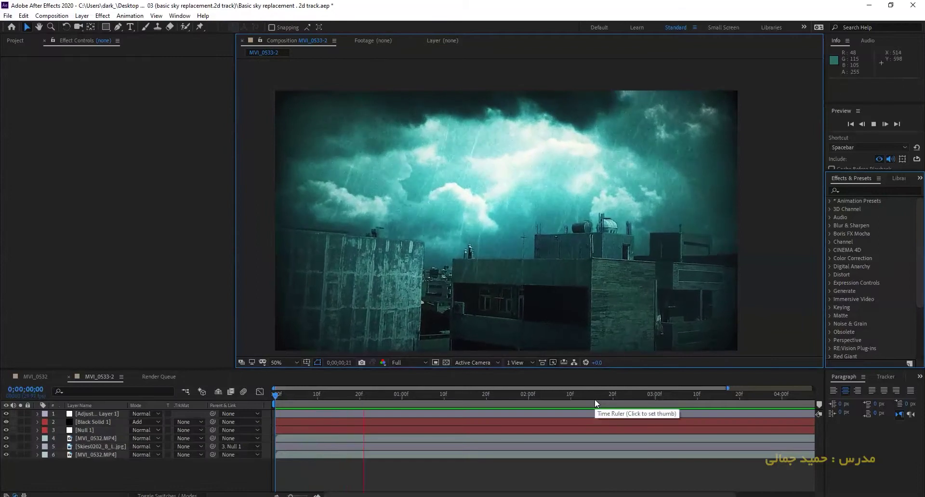
- Create a new composition from the MVI_0532.MP4 footage
{"action": "left_click", "coordinate": [21, 45]}
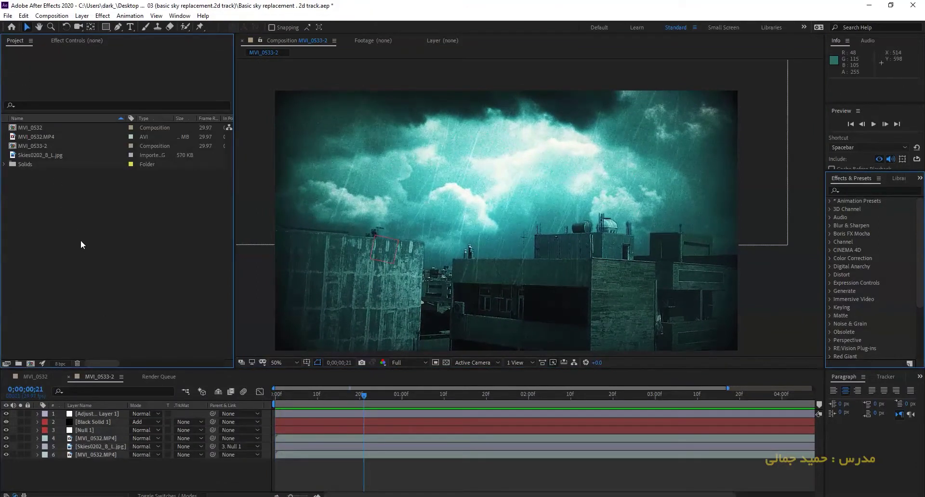
{"action": "left_click", "coordinate": [30, 136]}
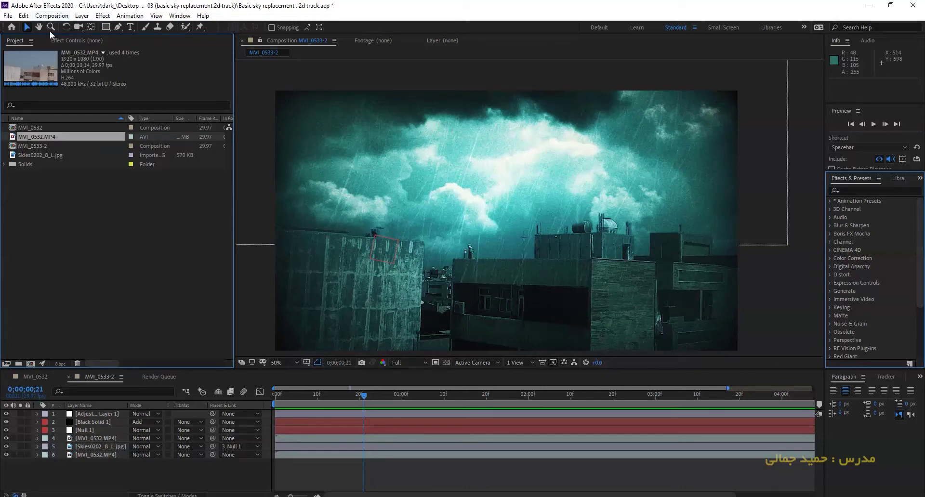
{"action": "left_click_drag", "start_coordinate": [28, 134], "coordinate": [32, 363]}
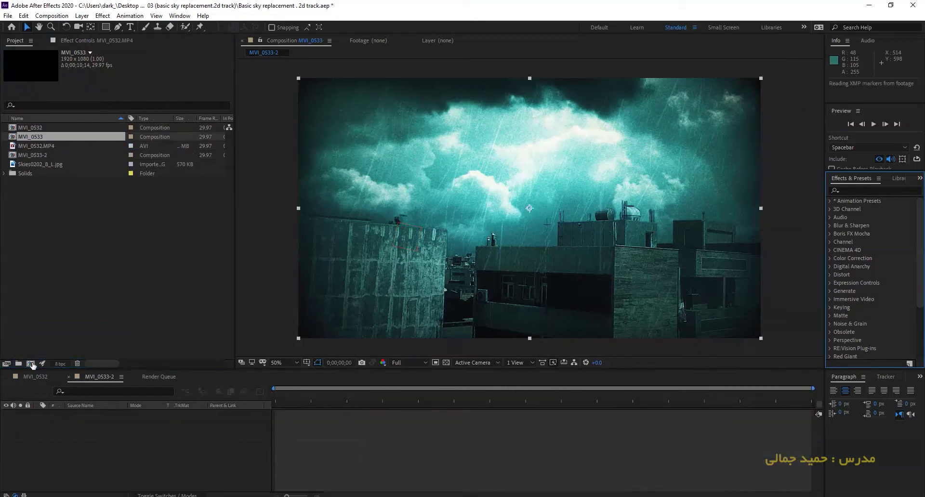
- End the work area at 0;00;05;00 and trim the new composition to it
{"action": "left_click_drag", "start_coordinate": [278, 394], "coordinate": [533, 413]}
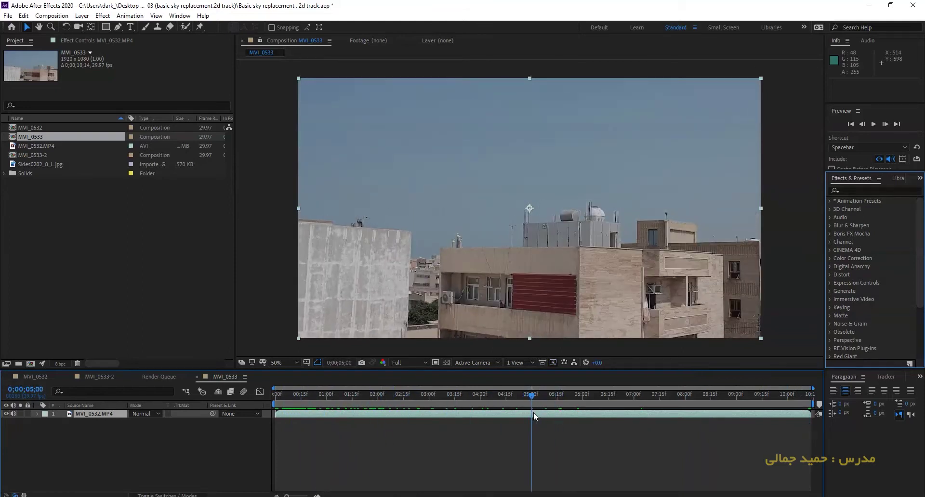
{"action": "key", "text": "n"}
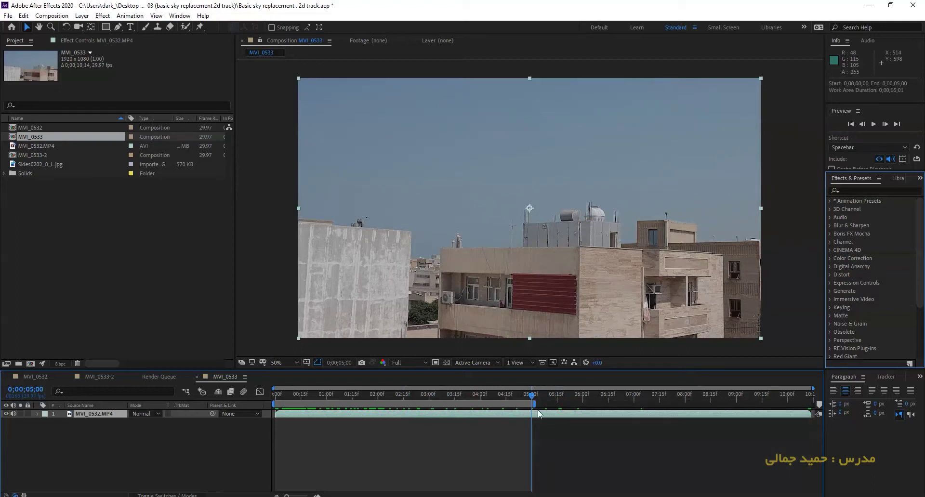
{"action": "right_click", "coordinate": [407, 401]}
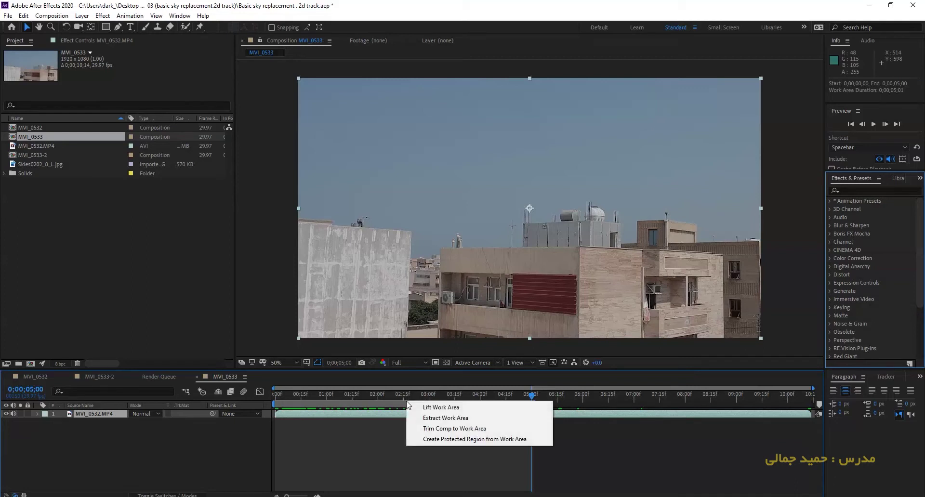
{"action": "left_click", "coordinate": [419, 429]}
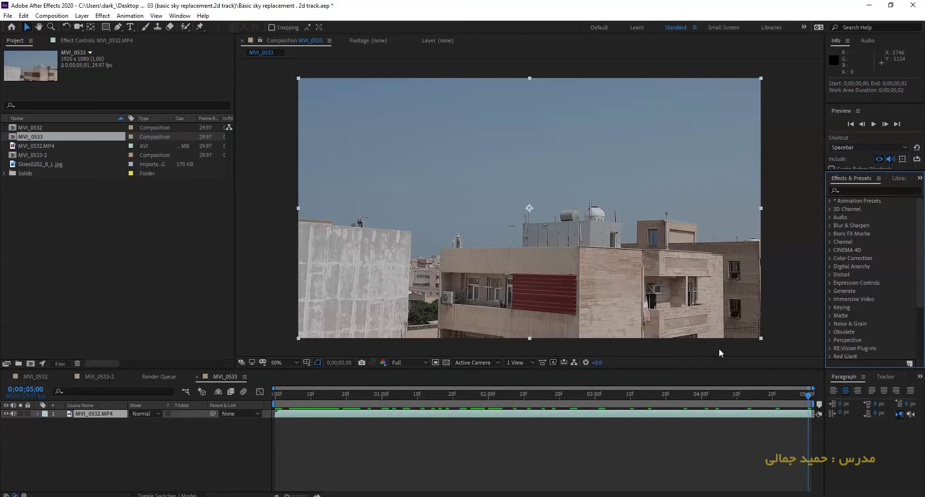
- Display the Tracker panel and enlarge its area so all its tracking options fit
{"action": "left_click", "coordinate": [176, 16]}
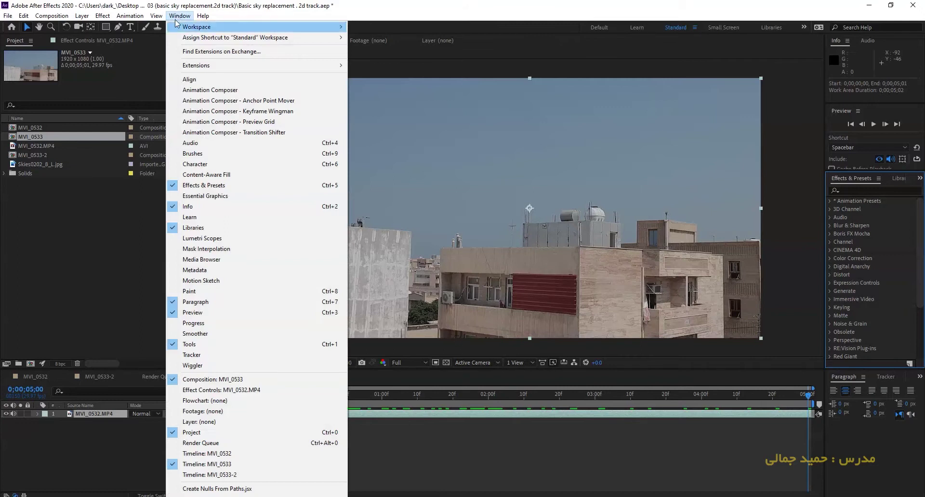
{"action": "left_click", "coordinate": [191, 357]}
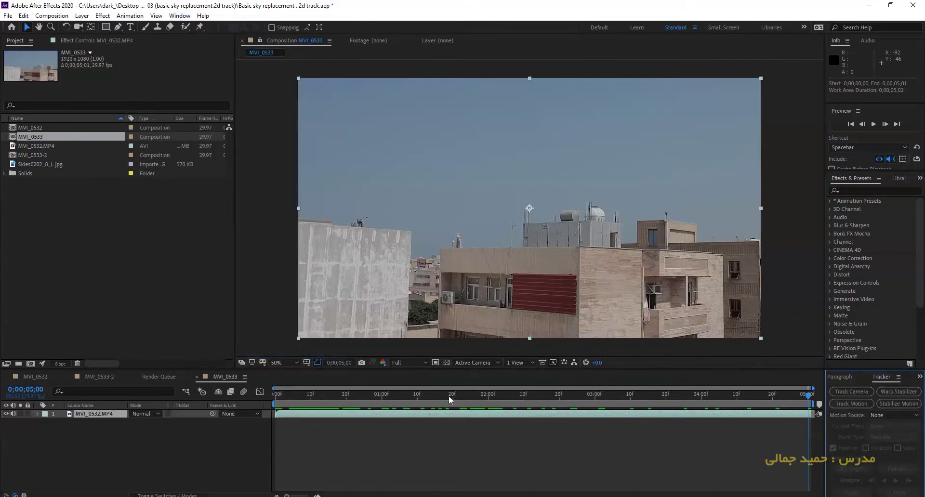
{"action": "left_click_drag", "start_coordinate": [878, 369], "coordinate": [881, 324]}
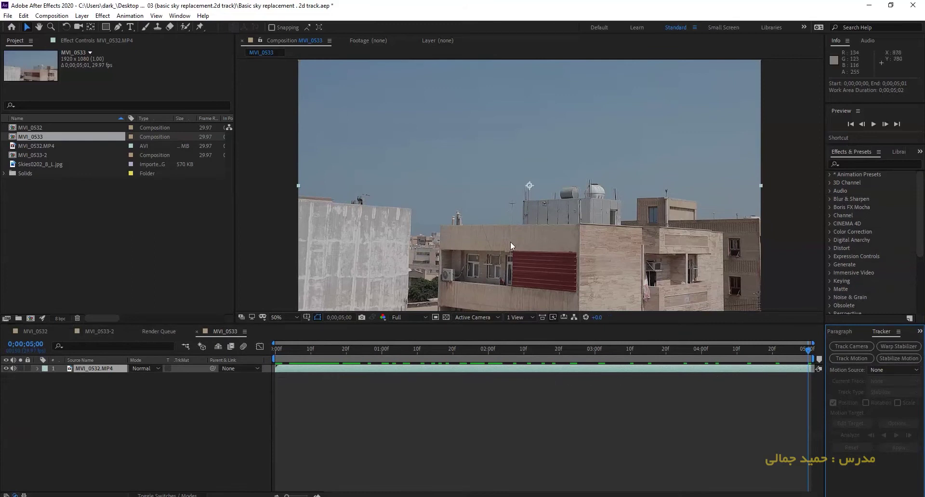
{"action": "left_click", "coordinate": [539, 235]}
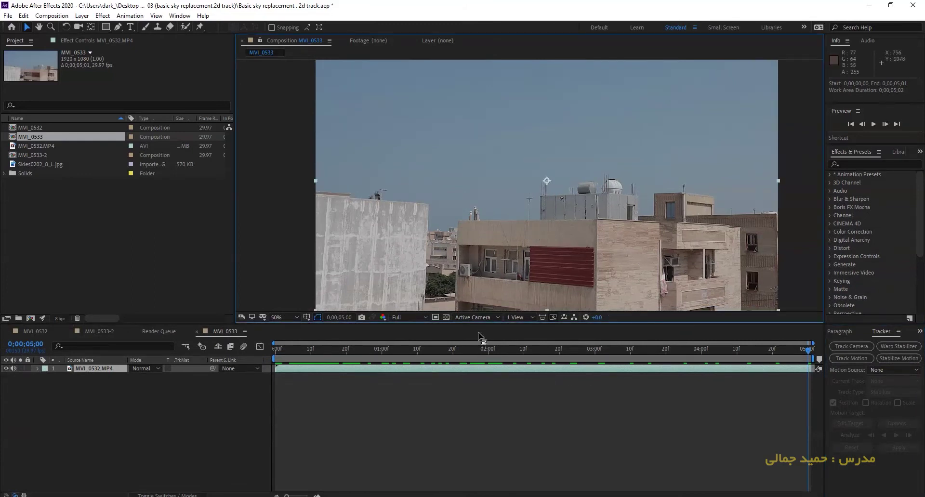
{"action": "left_click_drag", "start_coordinate": [479, 324], "coordinate": [479, 351]}
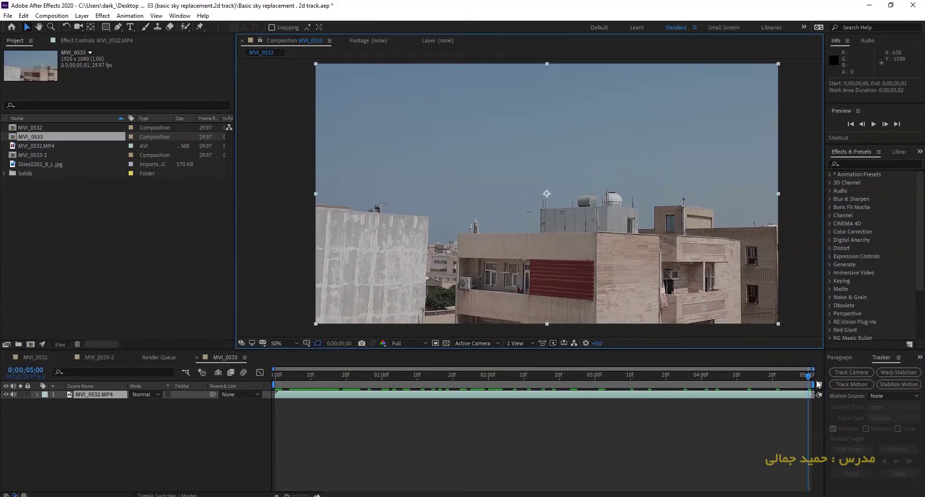
- Start a motion track on the MVI_0532.MP4 layer and enable Rotation tracking alongside Position
{"action": "left_click", "coordinate": [504, 404]}
{"action": "left_click", "coordinate": [483, 395]}
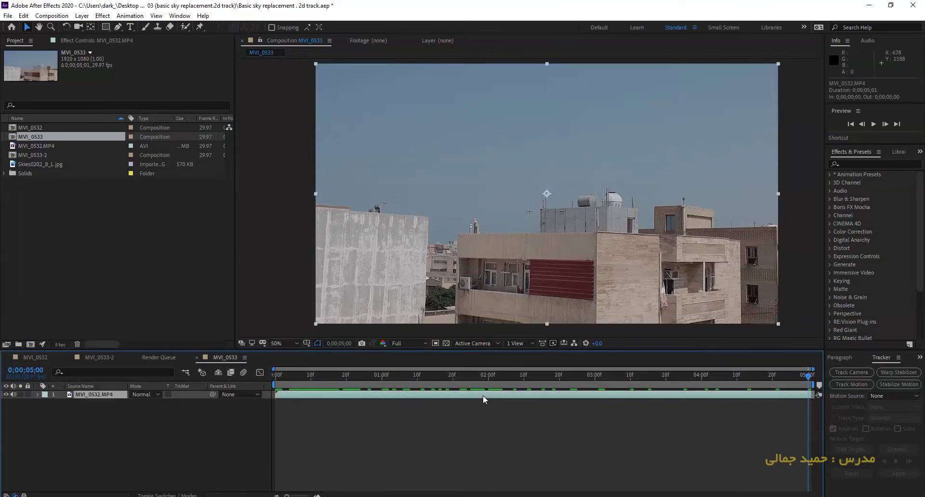
{"action": "left_click", "coordinate": [856, 383]}
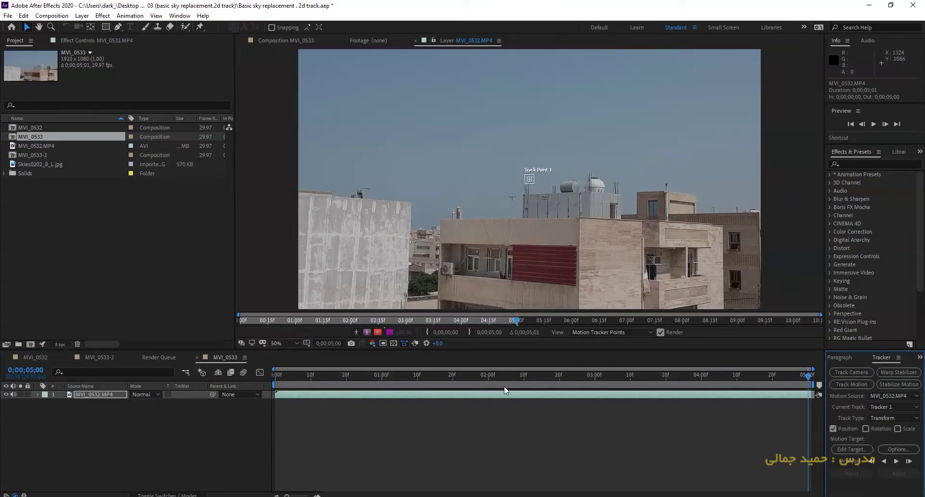
{"action": "left_click_drag", "start_coordinate": [776, 374], "coordinate": [580, 432]}
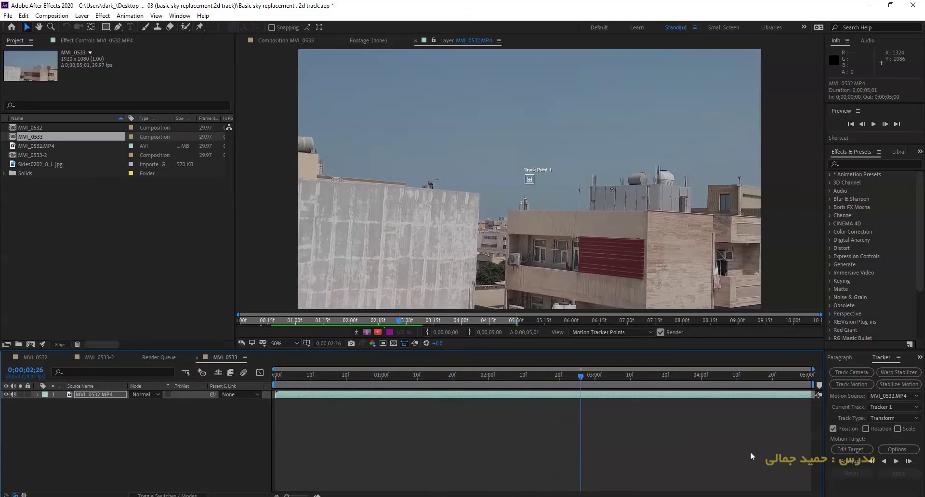
{"action": "left_click", "coordinate": [866, 428]}
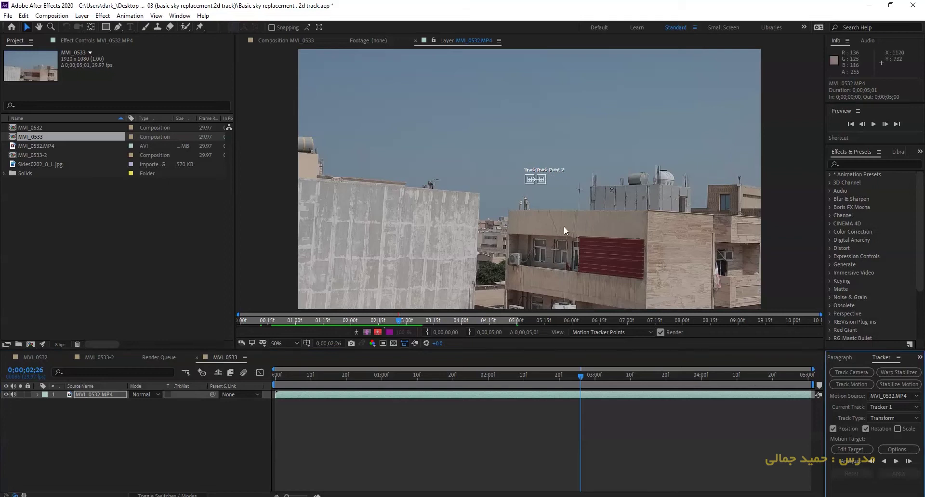
- At the first frame, place Track Point 1 on the dark object atop the grey building's roof edge and adjust its feature and search regions
{"action": "left_click_drag", "start_coordinate": [581, 374], "coordinate": [526, 390]}
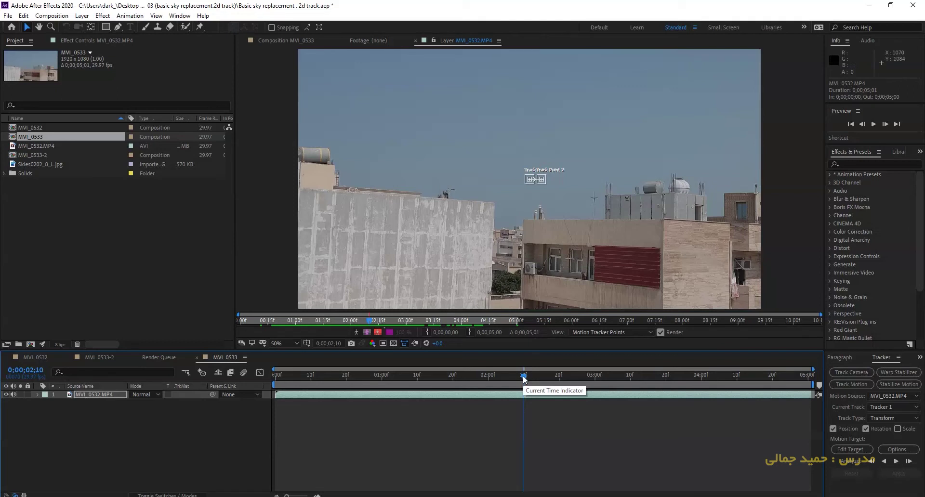
{"action": "mouse_move", "coordinate": [524, 377]}
{"action": "left_mouse_down"}
{"action": "mouse_move", "coordinate": [558, 378]}
{"action": "mouse_move", "coordinate": [524, 377]}
{"action": "left_mouse_up"}
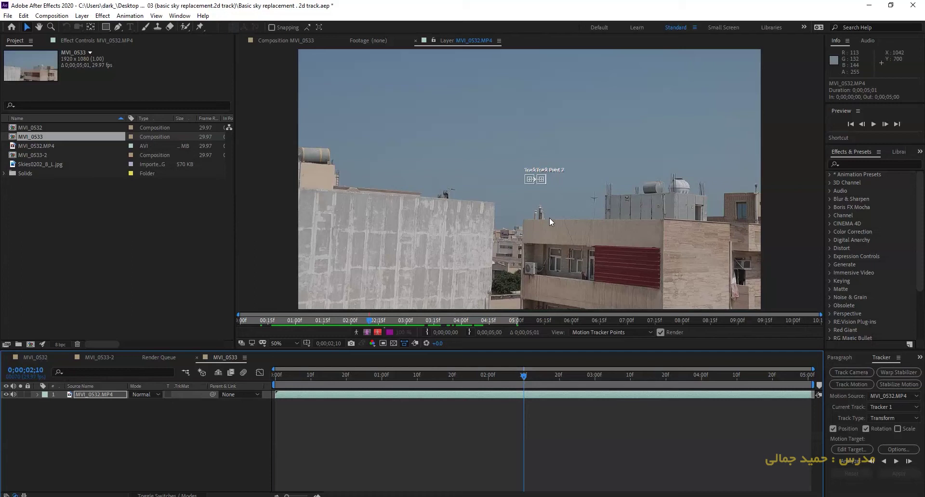
{"action": "left_click_drag", "start_coordinate": [522, 379], "coordinate": [250, 375]}
{"action": "scroll", "coordinate": [501, 190], "scroll_direction": "up", "scroll_amount": 2}
{"action": "left_click_drag", "start_coordinate": [489, 188], "coordinate": [339, 191]}
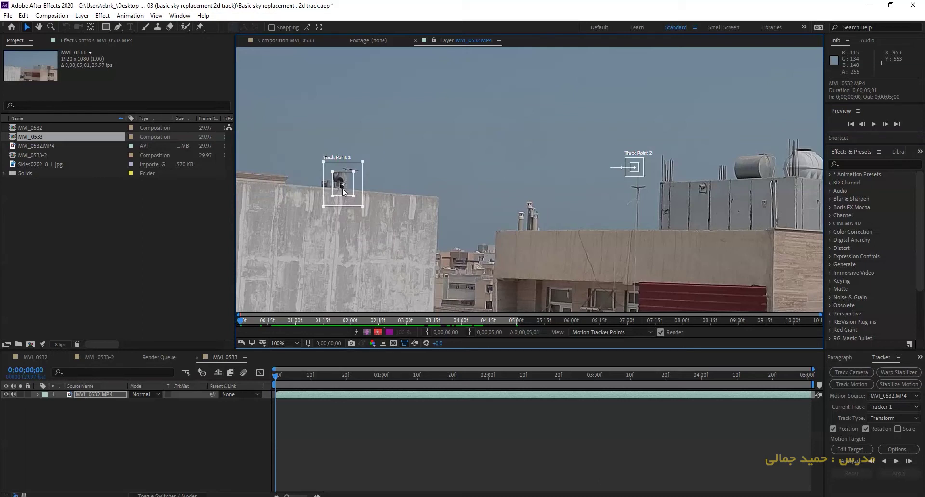
{"action": "scroll", "coordinate": [343, 185], "scroll_direction": "up", "scroll_amount": 4}
{"action": "left_click_drag", "start_coordinate": [572, 227], "coordinate": [574, 222]}
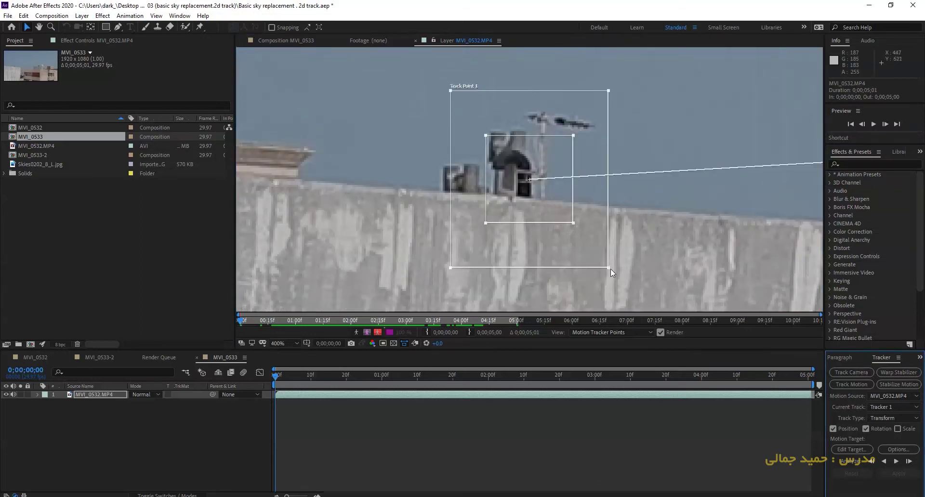
{"action": "left_click_drag", "start_coordinate": [608, 267], "coordinate": [615, 262]}
- Place Track Point 2 on the dark opening of the beige building's balcony and slightly widen its search region
{"action": "key", "text": "comma"}
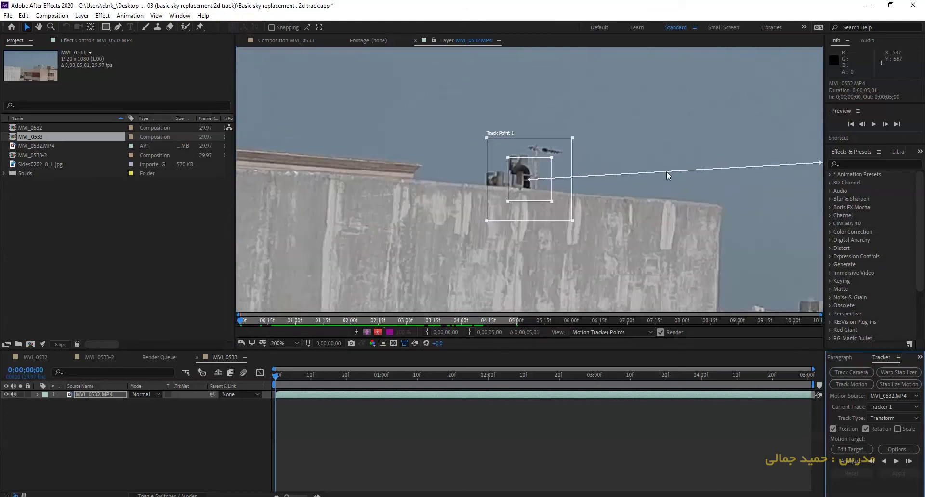
{"action": "left_click_drag", "start_coordinate": [694, 198], "coordinate": [401, 209]}
{"action": "key", "text": "comma"}
{"action": "key", "text": "period"}
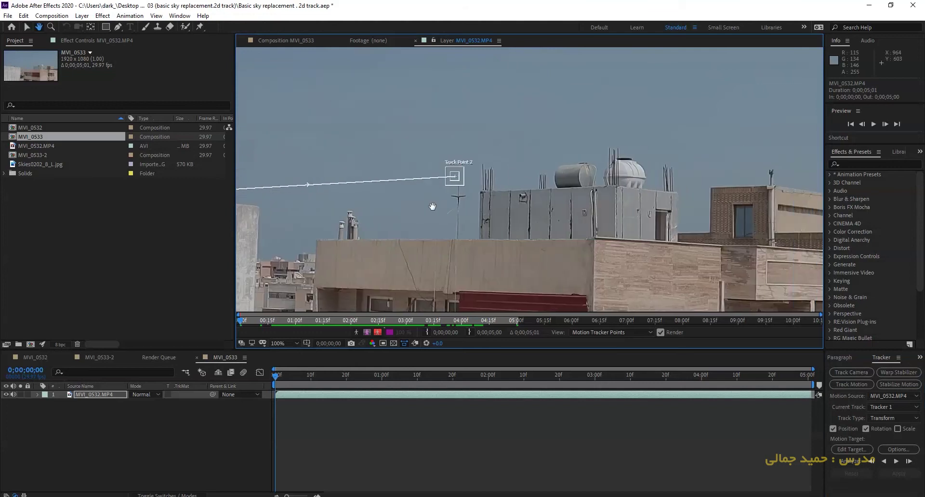
{"action": "key", "text": "period"}
{"action": "left_click_drag", "start_coordinate": [615, 195], "coordinate": [383, 195]}
{"action": "key", "text": "comma"}
{"action": "key", "text": "comma"}
{"action": "key", "text": "comma"}
{"action": "key", "text": "comma"}
{"action": "key", "text": "comma"}
{"action": "key", "text": "comma"}
{"action": "key", "text": "comma"}
{"action": "key", "text": "comma"}
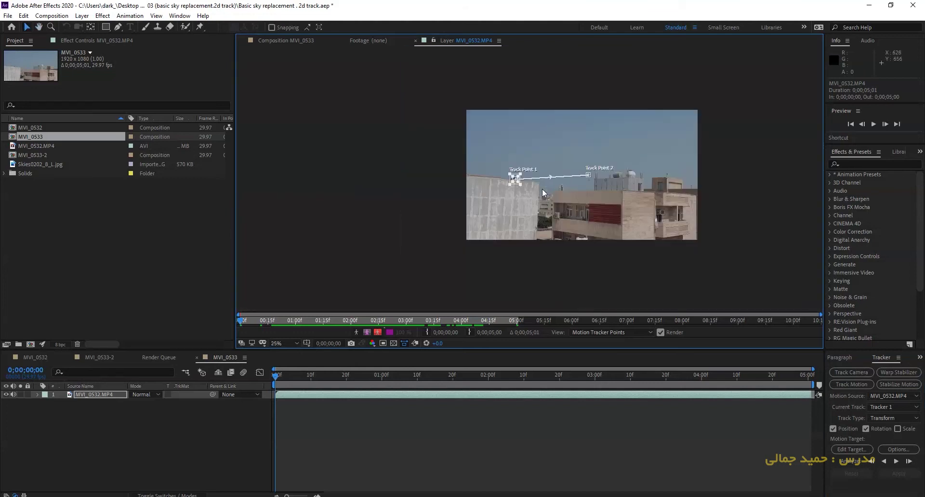
{"action": "scroll", "coordinate": [589, 175], "scroll_direction": "up", "scroll_amount": 5}
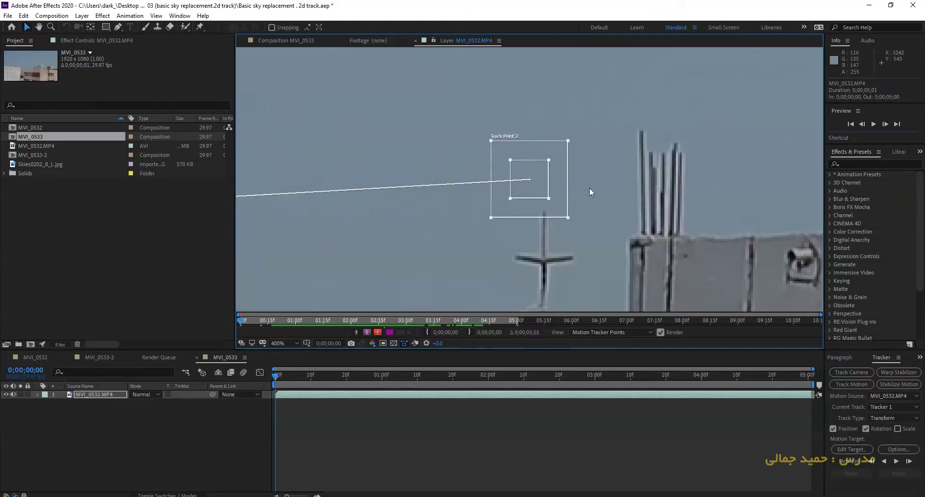
{"action": "left_click_drag", "start_coordinate": [591, 186], "coordinate": [512, 120]}
{"action": "key", "text": "comma"}
{"action": "key", "text": "comma"}
{"action": "key", "text": "comma"}
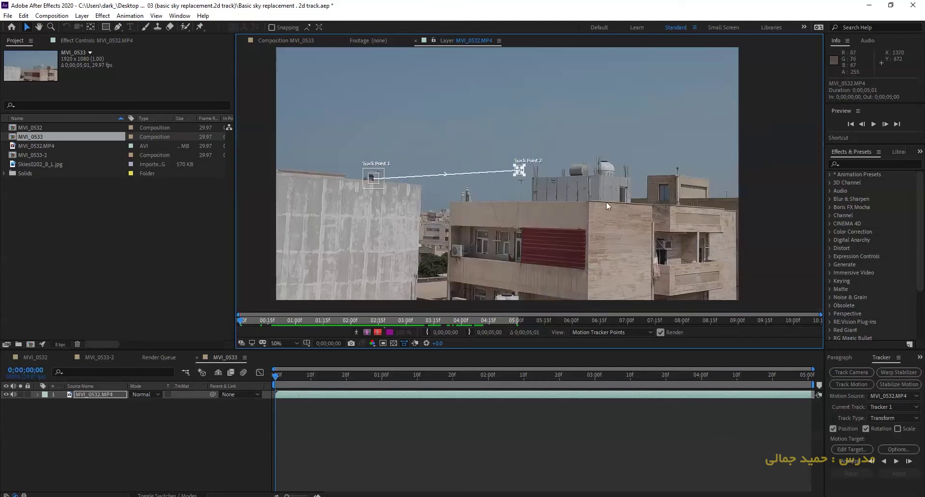
{"action": "left_click_drag", "start_coordinate": [525, 175], "coordinate": [665, 254]}
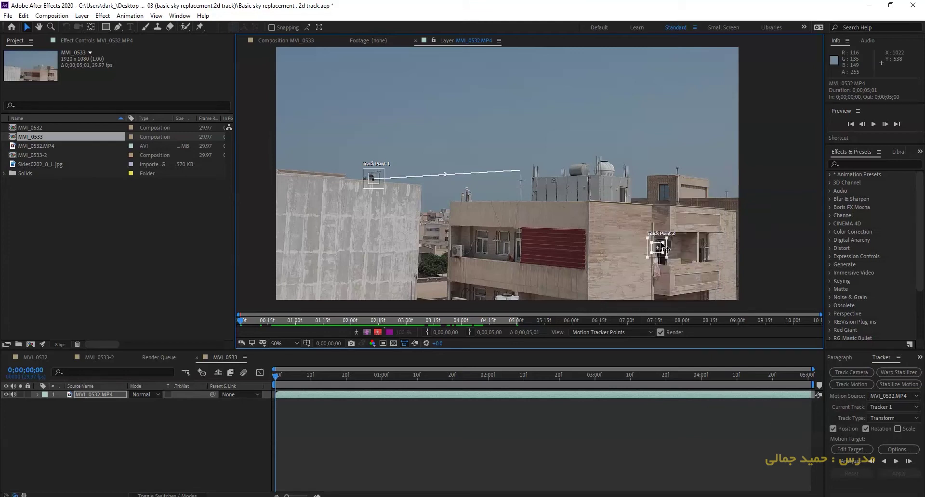
{"action": "scroll", "coordinate": [662, 256], "scroll_direction": "up", "scroll_amount": 2}
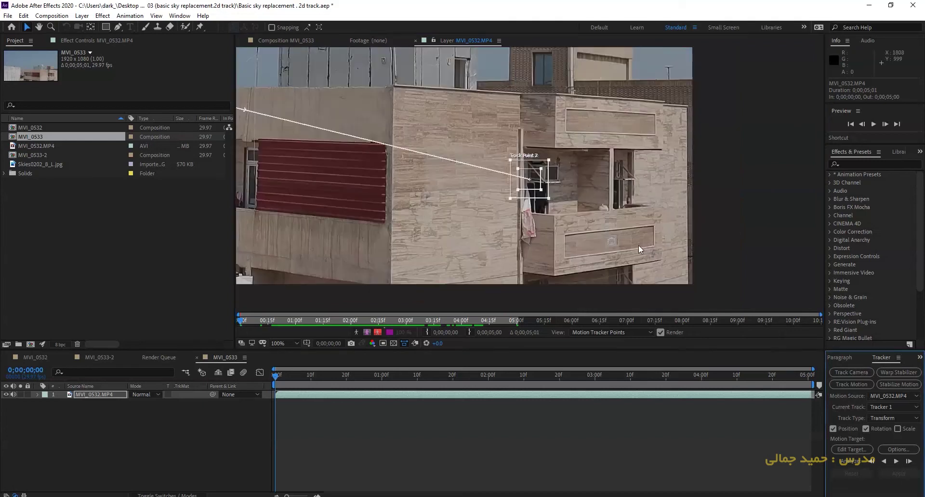
{"action": "left_click_drag", "start_coordinate": [551, 199], "coordinate": [551, 198]}
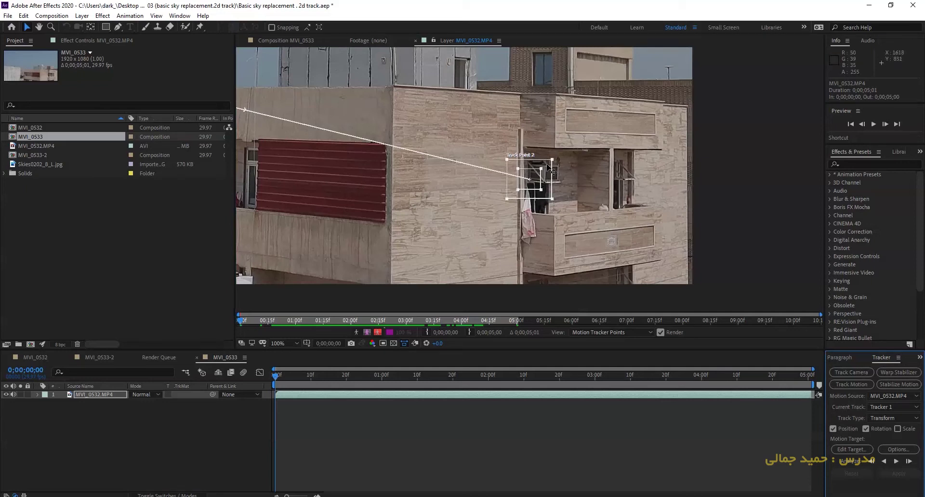
- Analyze both track points forward from the first frame to the end of the composition
{"action": "scroll", "coordinate": [537, 187], "scroll_direction": "down", "scroll_amount": 4}
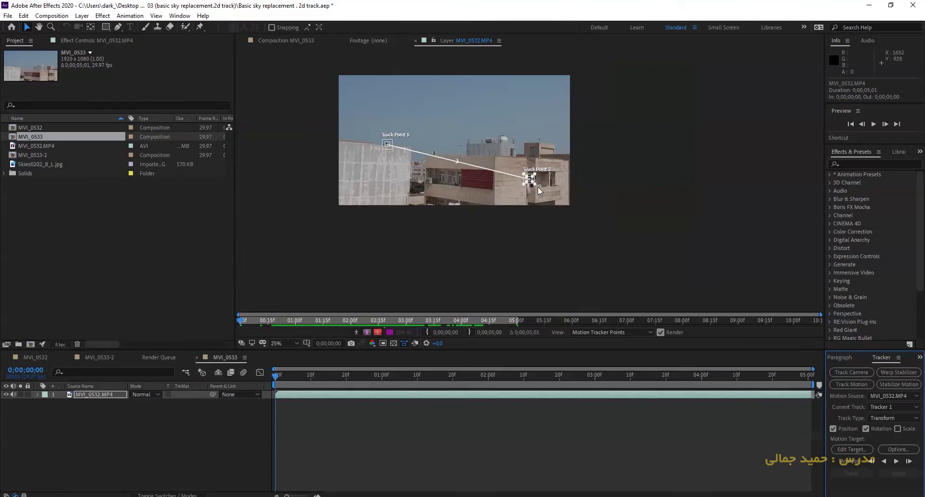
{"action": "left_click_drag", "start_coordinate": [473, 180], "coordinate": [533, 223]}
{"action": "scroll", "coordinate": [536, 162], "scroll_direction": "up", "scroll_amount": 2}
{"action": "key", "text": "v"}
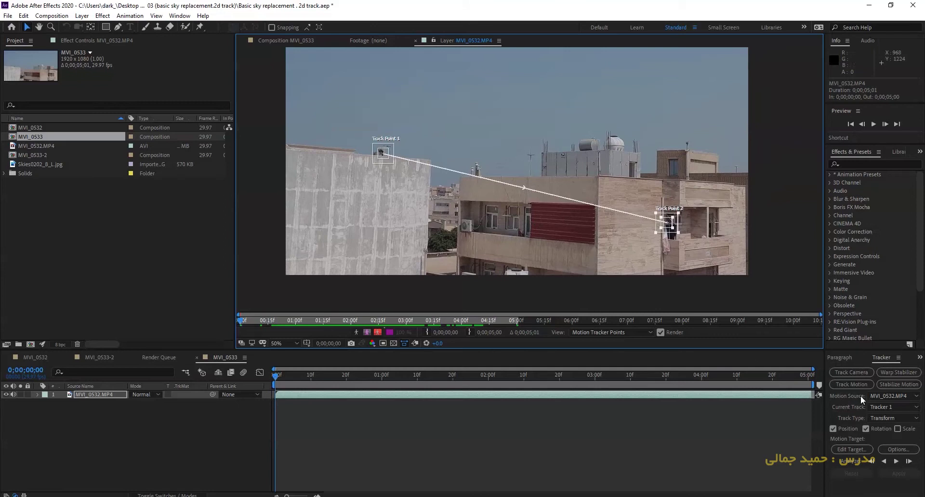
{"action": "left_click", "coordinate": [896, 461]}
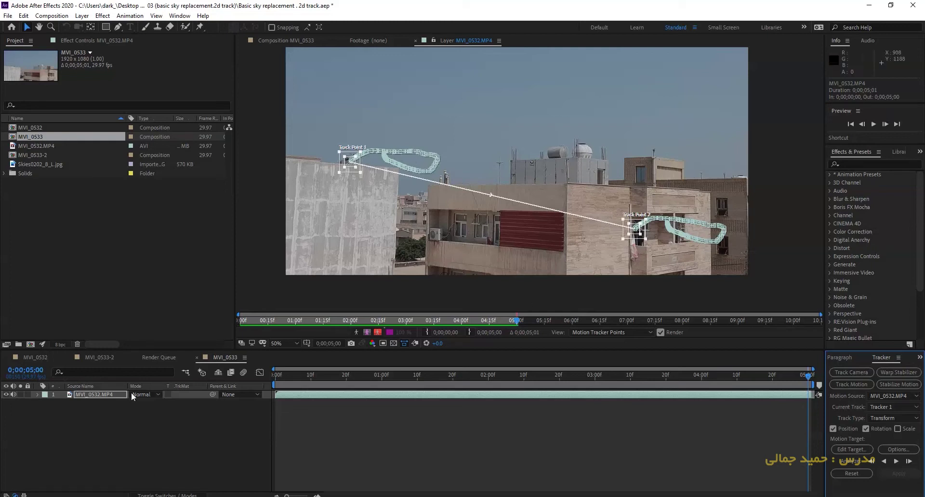
- Add a new null object layer to the MVI_0533 composition
{"action": "left_click", "coordinate": [82, 16]}
{"action": "mouse_move", "coordinate": [116, 27]}
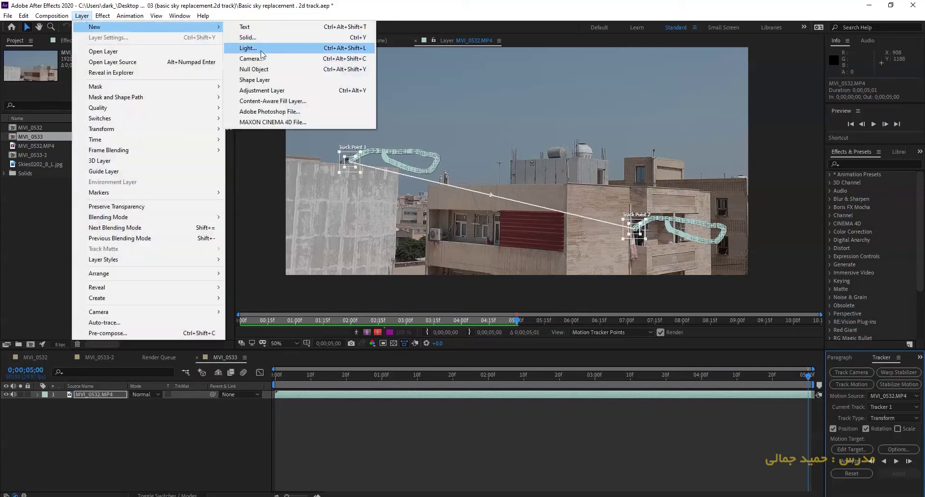
{"action": "left_click", "coordinate": [254, 69]}
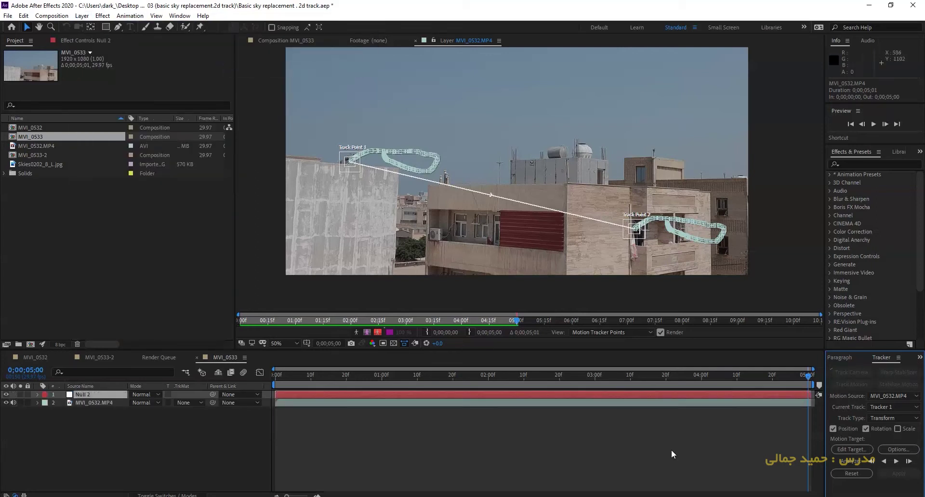
- Apply the tracking data to the Null 2 layer in both X and Y dimensions and collapse its properties
{"action": "left_click", "coordinate": [851, 450]}
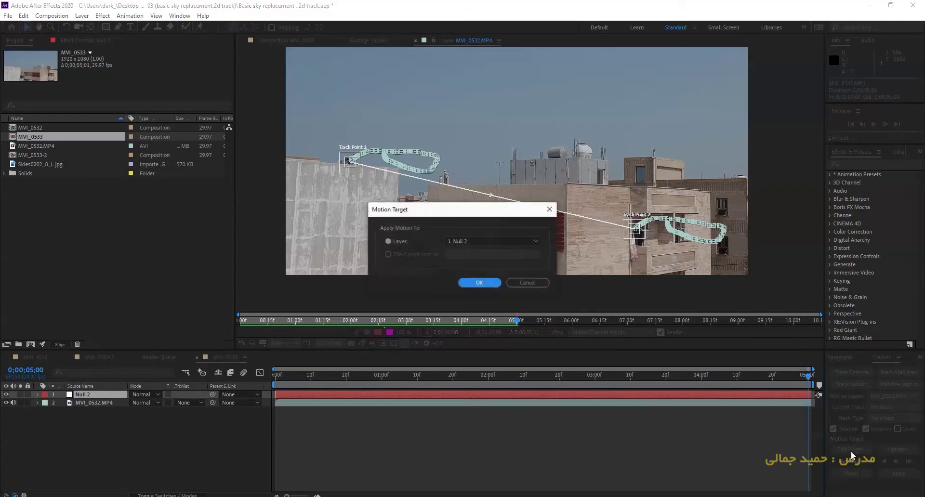
{"action": "left_click", "coordinate": [495, 242]}
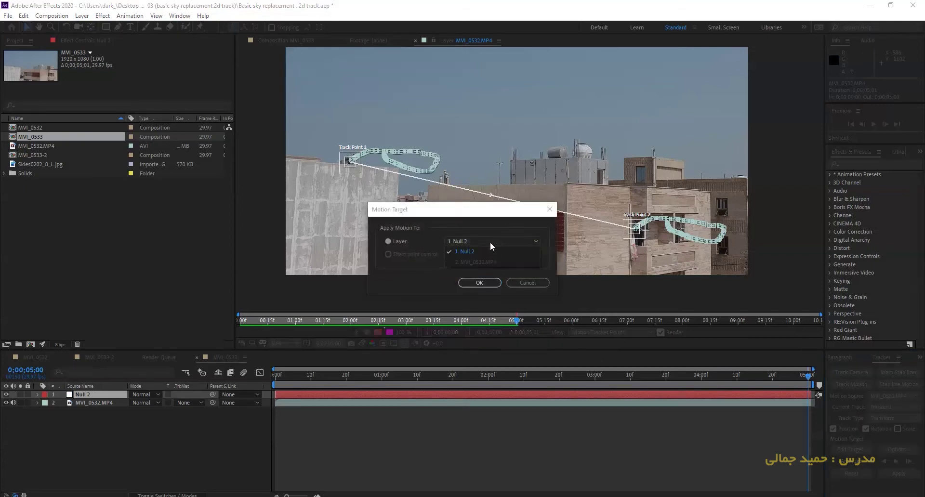
{"action": "left_click", "coordinate": [487, 251]}
{"action": "left_click", "coordinate": [486, 282]}
{"action": "left_click", "coordinate": [887, 474]}
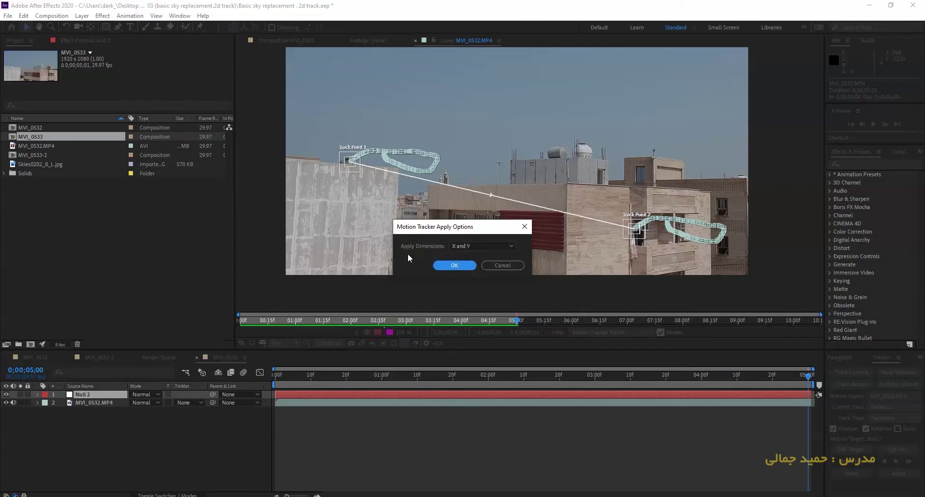
{"action": "left_click", "coordinate": [456, 265]}
{"action": "left_click", "coordinate": [524, 375]}
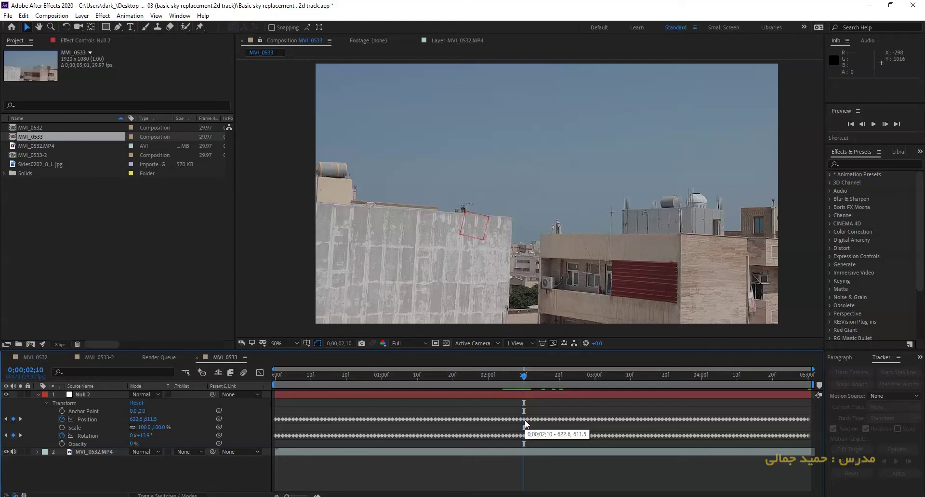
{"action": "left_click", "coordinate": [88, 396]}
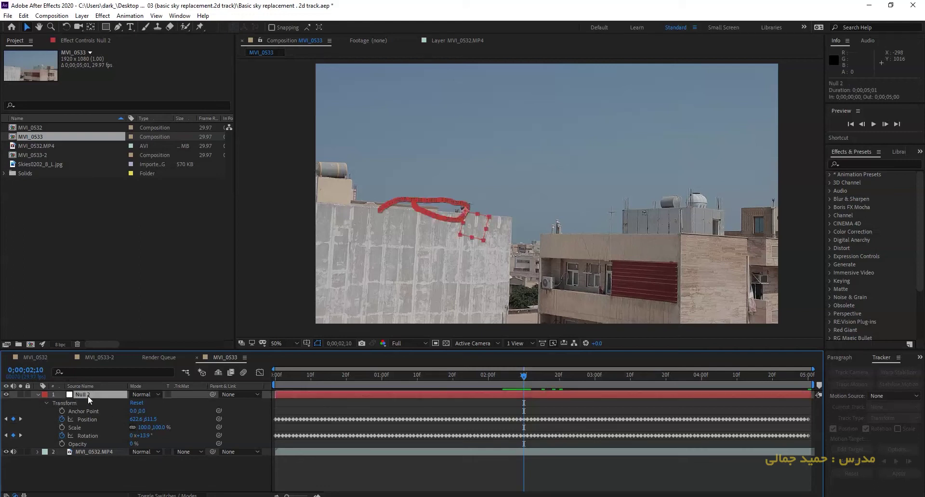
{"action": "left_click", "coordinate": [38, 395]}
{"action": "left_click", "coordinate": [105, 440]}
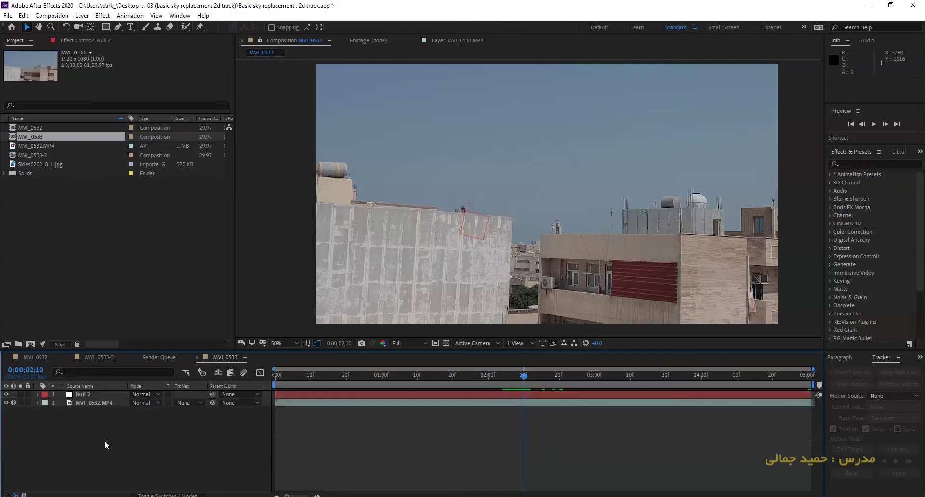
- Duplicate the MVI_0532.MP4 layer and hide the lower copy
{"action": "left_click", "coordinate": [94, 402]}
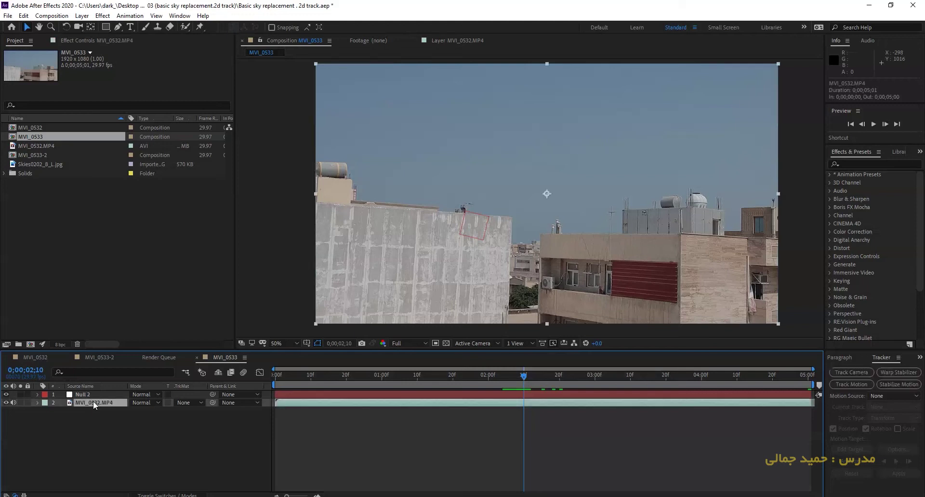
{"action": "key", "text": "ctrl+d"}
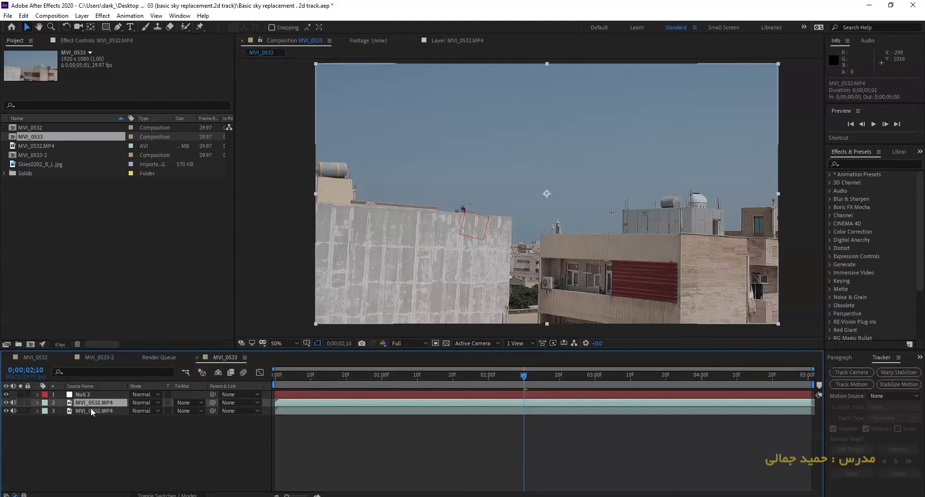
{"action": "left_click", "coordinate": [89, 412]}
{"action": "left_click", "coordinate": [6, 410]}
{"action": "left_click", "coordinate": [132, 447]}
{"action": "left_click", "coordinate": [95, 402]}
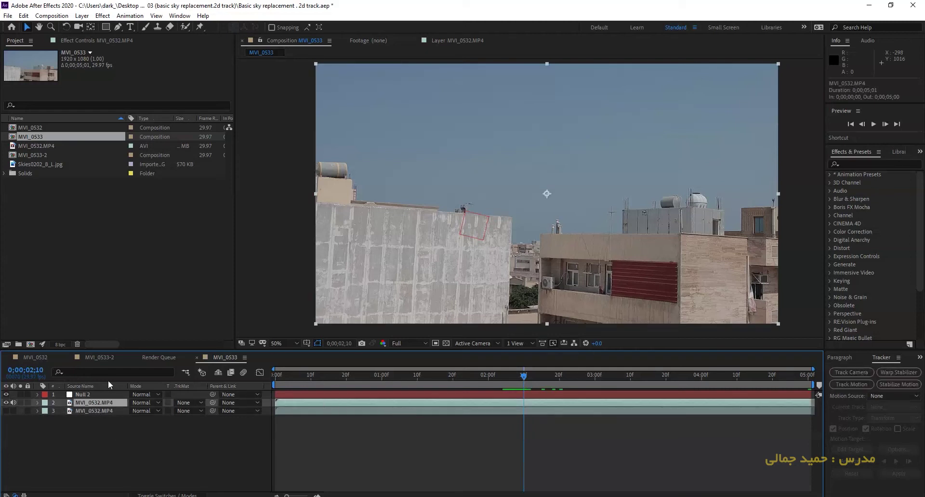
- Insert Skies0202_8_L.jpg between the two MVI_0532.MP4 layers and hide the sky image
{"action": "left_click", "coordinate": [27, 164]}
{"action": "left_click_drag", "start_coordinate": [29, 162], "coordinate": [91, 406]}
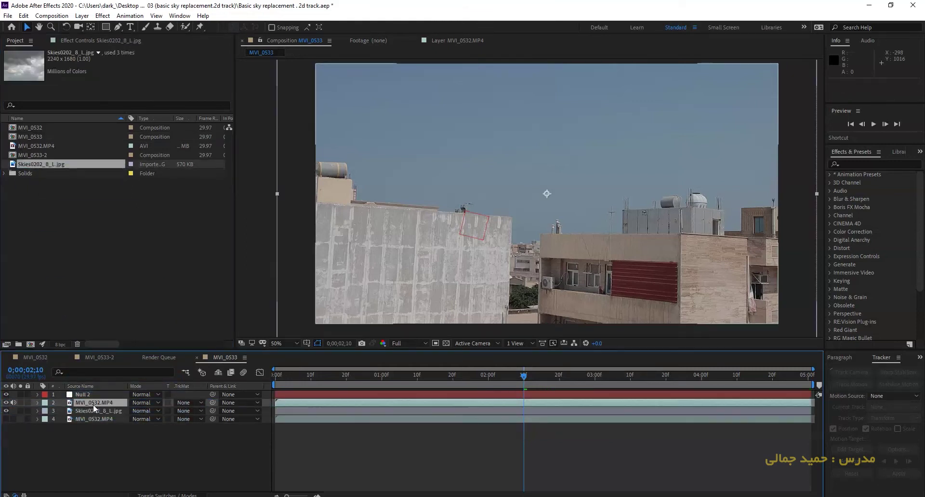
{"action": "left_click", "coordinate": [97, 402]}
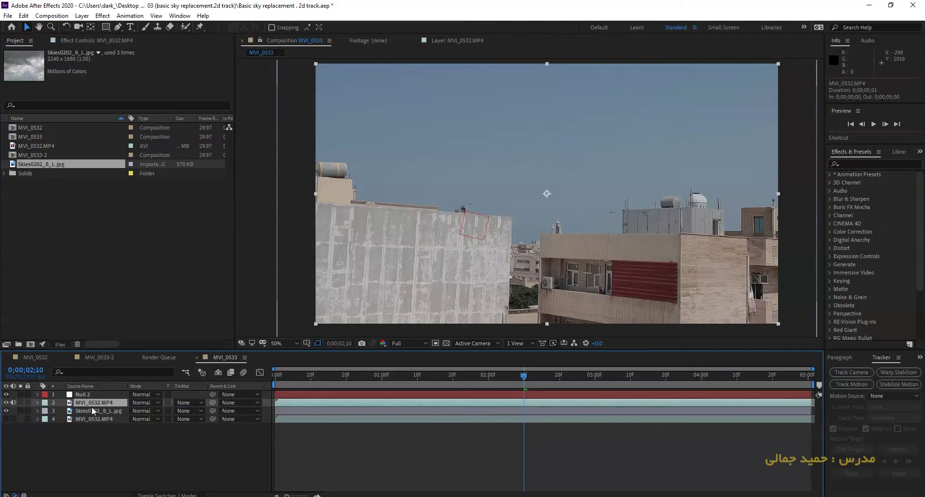
{"action": "left_click", "coordinate": [6, 411]}
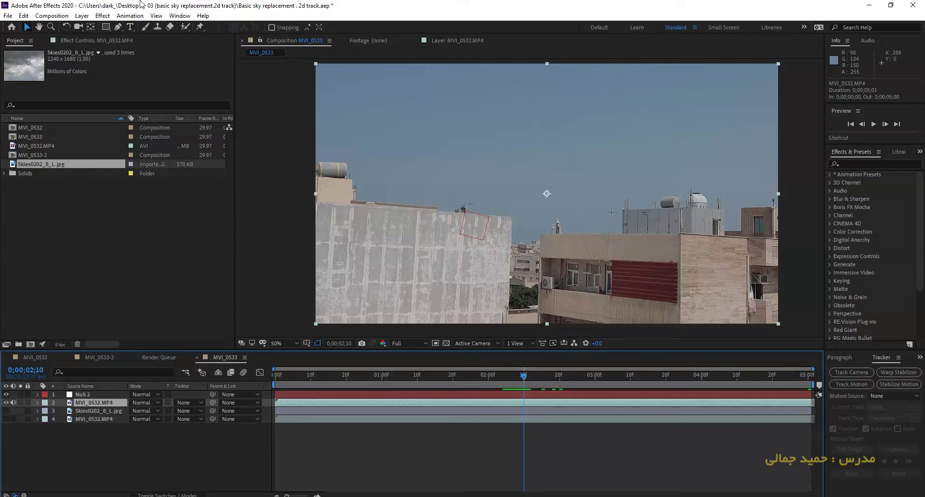
- Apply Color Key to the upper MVI_0532.MP4 layer, sampling the blue sky, with Color Tolerance 18 and Edge Feather 1.8
{"action": "left_click", "coordinate": [103, 15]}
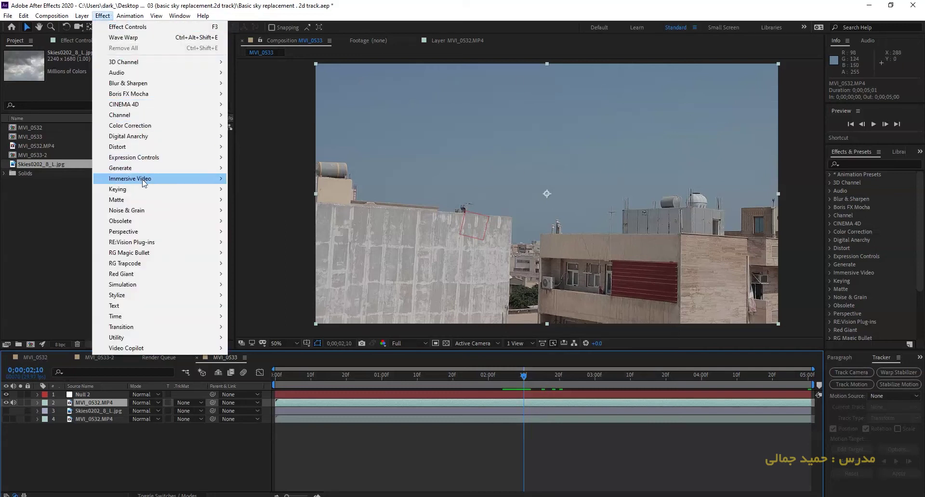
{"action": "mouse_move", "coordinate": [117, 224]}
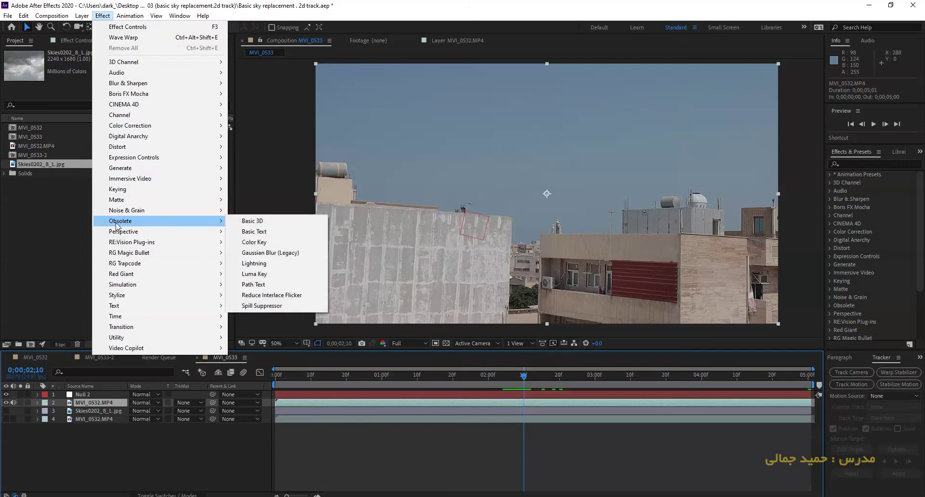
{"action": "left_click", "coordinate": [255, 242]}
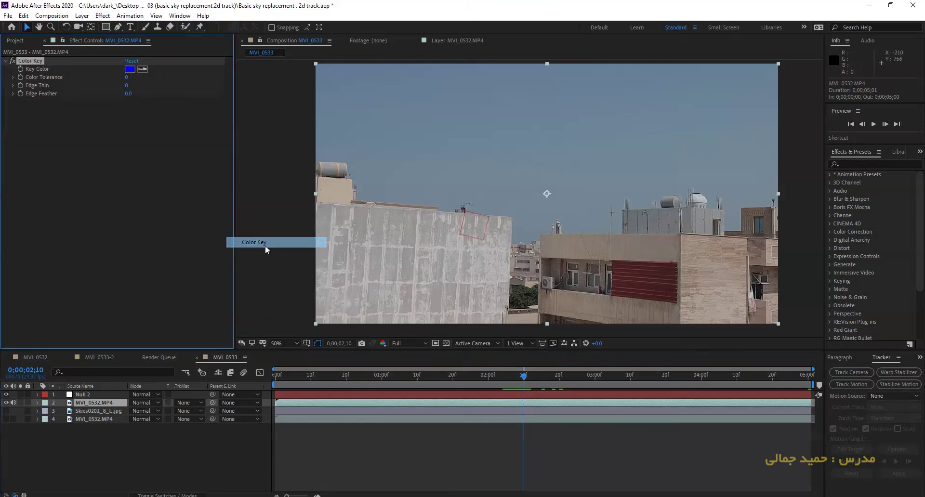
{"action": "left_click", "coordinate": [142, 69]}
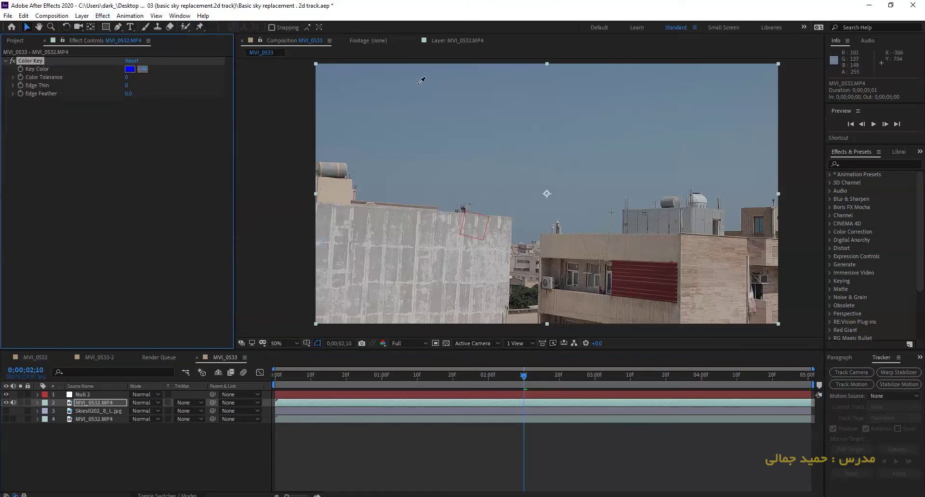
{"action": "left_click", "coordinate": [666, 95]}
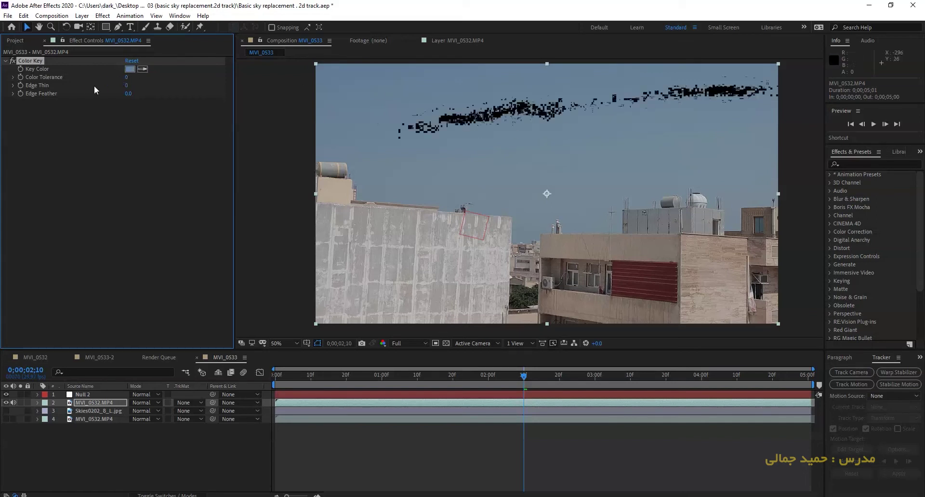
{"action": "left_click_drag", "start_coordinate": [126, 77], "coordinate": [132, 77]}
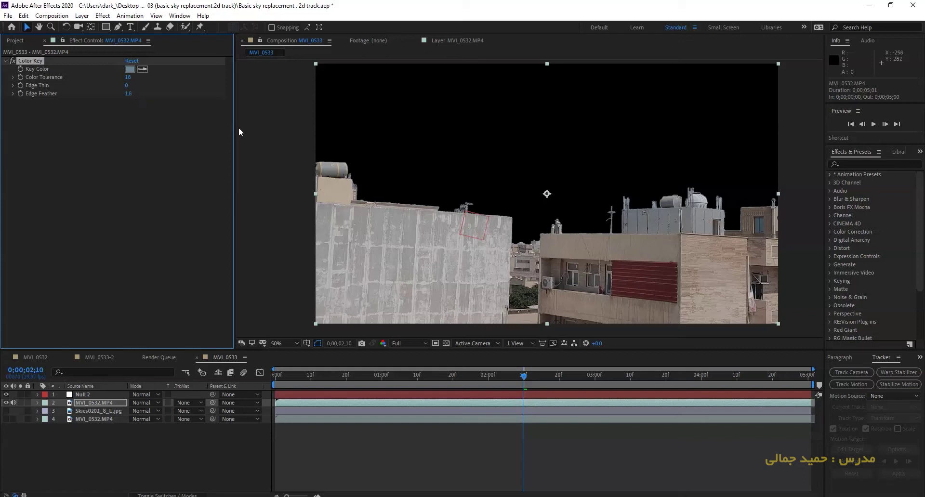
- Show the Skies0202_8_L.jpg layer and move it up behind the buildings to about position 1008, 272
{"action": "left_click_drag", "start_coordinate": [499, 186], "coordinate": [458, 183]}
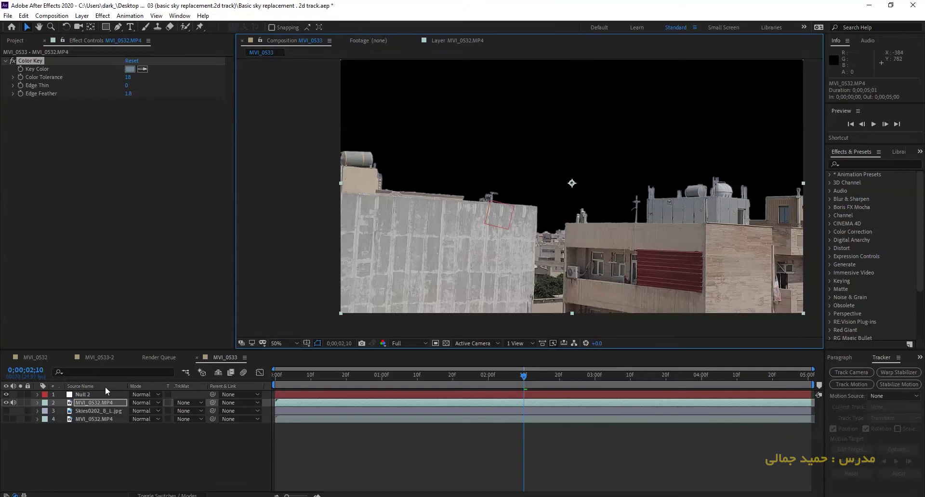
{"action": "left_click", "coordinate": [91, 410]}
{"action": "left_click", "coordinate": [6, 411]}
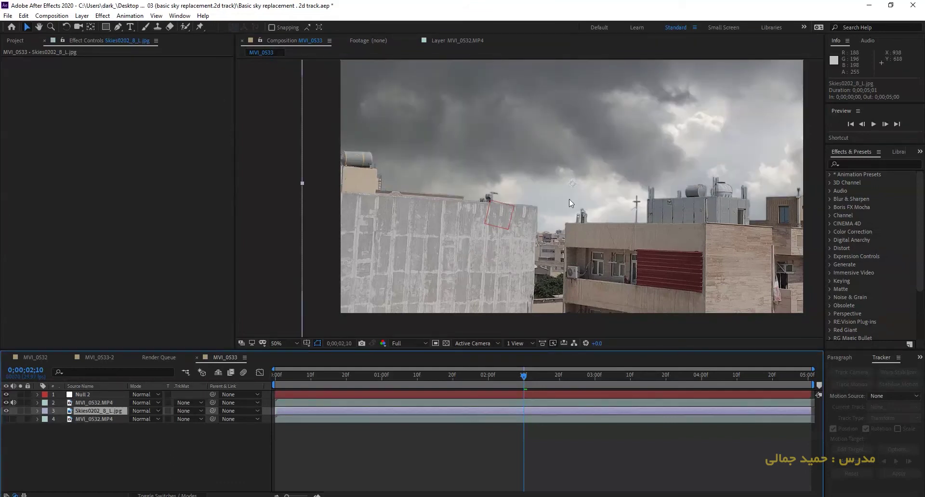
{"action": "key", "text": "comma"}
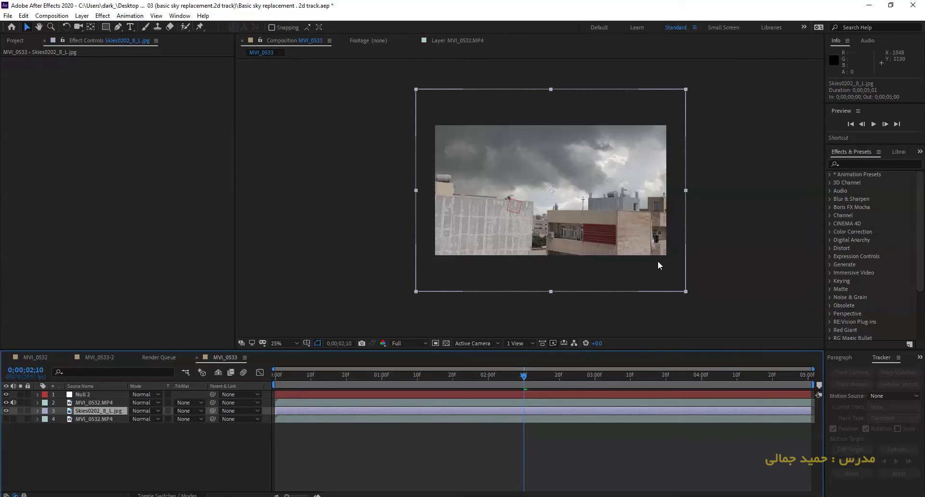
{"action": "left_click_drag", "start_coordinate": [661, 292], "coordinate": [664, 240]}
{"action": "key", "text": "period"}
{"action": "left_click_drag", "start_coordinate": [635, 184], "coordinate": [560, 169]}
{"action": "key", "text": "comma"}
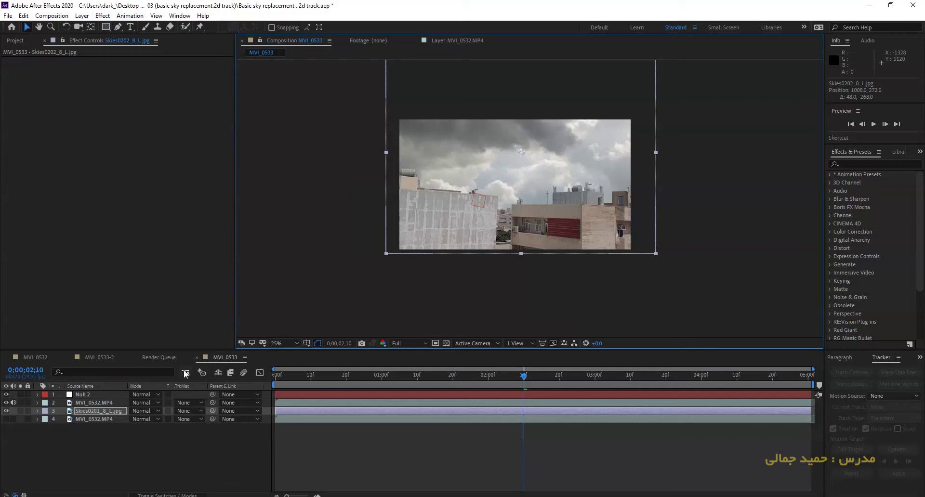
{"action": "left_click", "coordinate": [187, 435]}
- Parent the Skies0202_8_L.jpg layer to Null 2 at the first frame
{"action": "left_click_drag", "start_coordinate": [525, 377], "coordinate": [244, 377]}
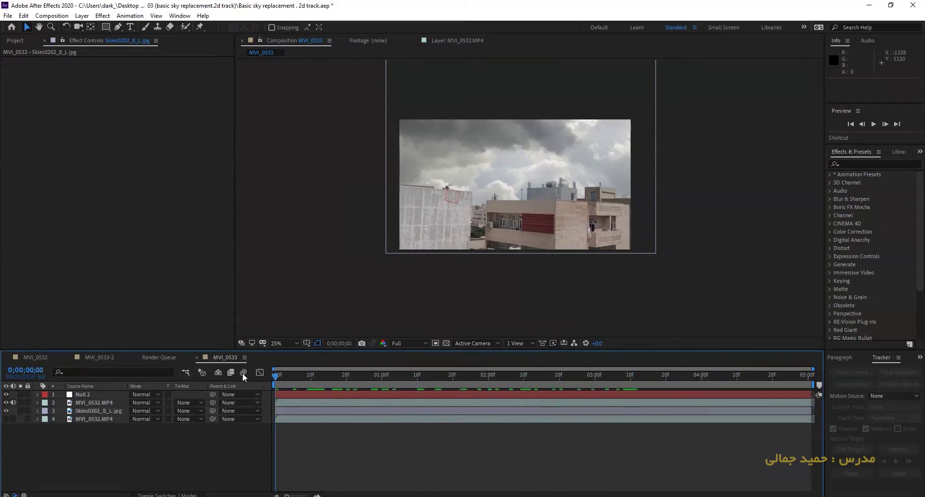
{"action": "left_click", "coordinate": [83, 392]}
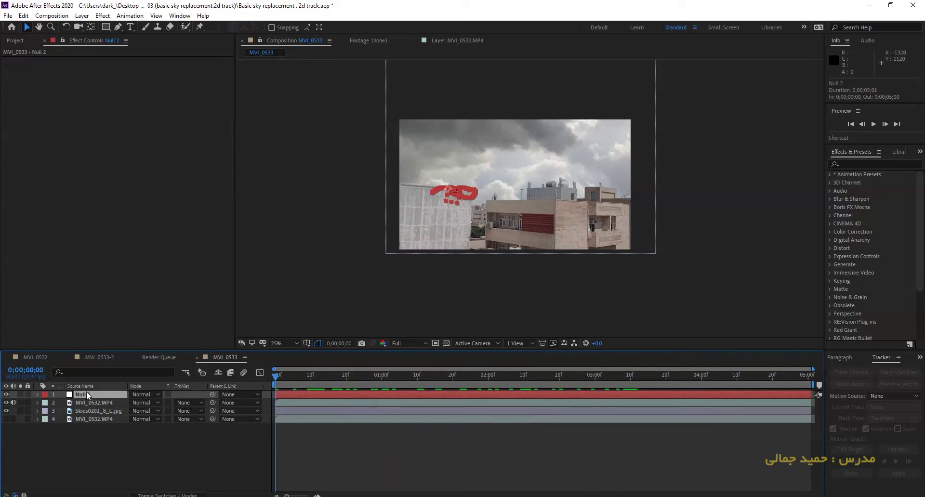
{"action": "left_click", "coordinate": [100, 411]}
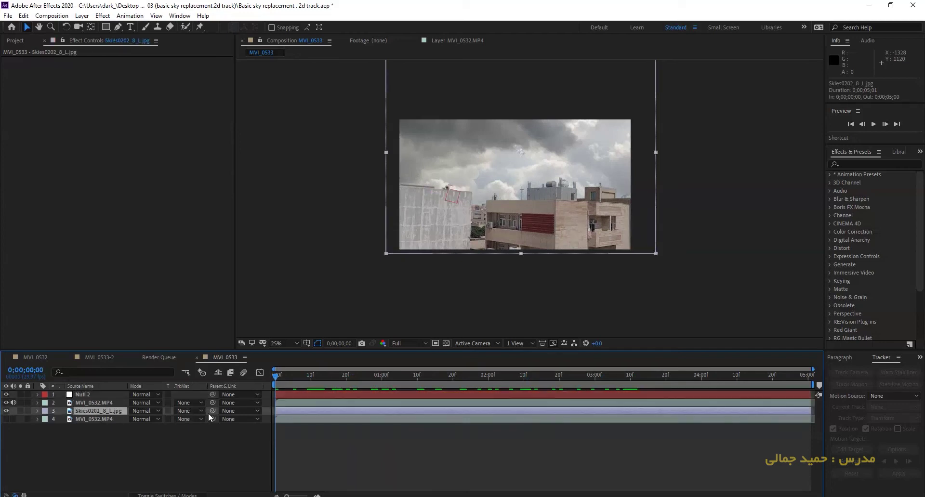
{"action": "left_click_drag", "start_coordinate": [212, 411], "coordinate": [82, 395]}
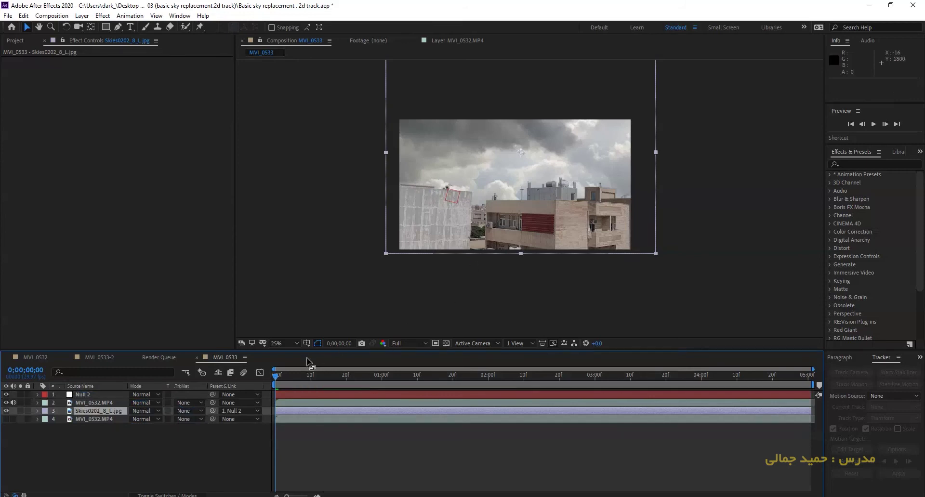
- At 0;00;02;21, enlarge and reposition the sky image to cover the exposed edge of the frame, and check coverage through the last frame
{"action": "left_click_drag", "start_coordinate": [279, 378], "coordinate": [562, 389]}
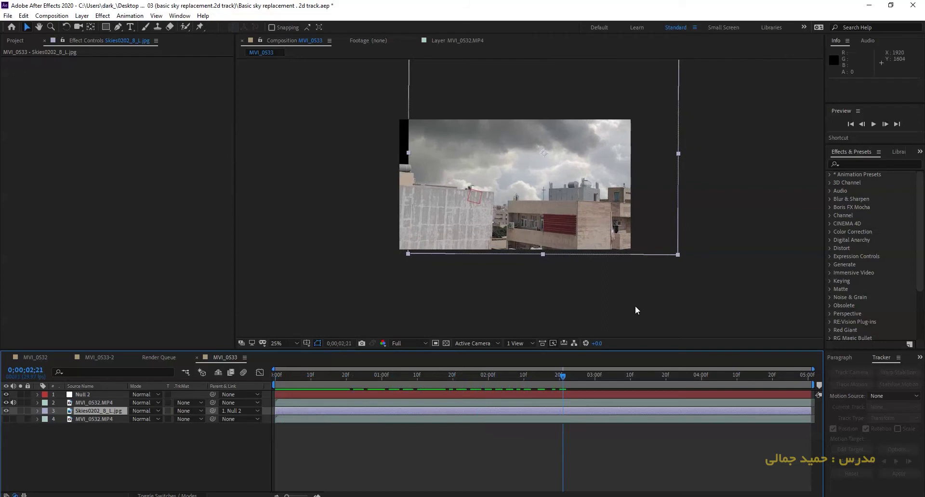
{"action": "mouse_move", "coordinate": [678, 254]}
{"action": "left_mouse_down"}
{"action": "mouse_move", "coordinate": [691, 265]}
{"action": "mouse_move", "coordinate": [665, 232]}
{"action": "mouse_move", "coordinate": [674, 239]}
{"action": "left_mouse_up"}
{"action": "left_click", "coordinate": [564, 375]}
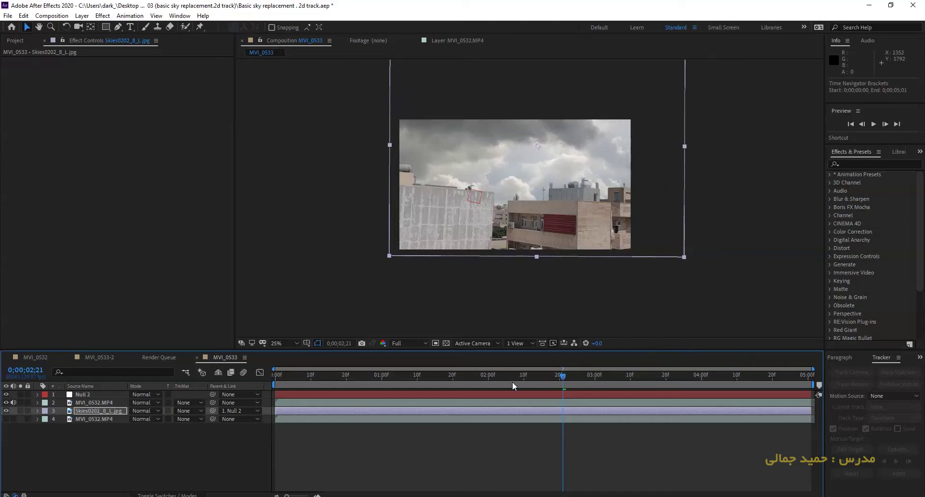
{"action": "left_click_drag", "start_coordinate": [558, 380], "coordinate": [811, 411]}
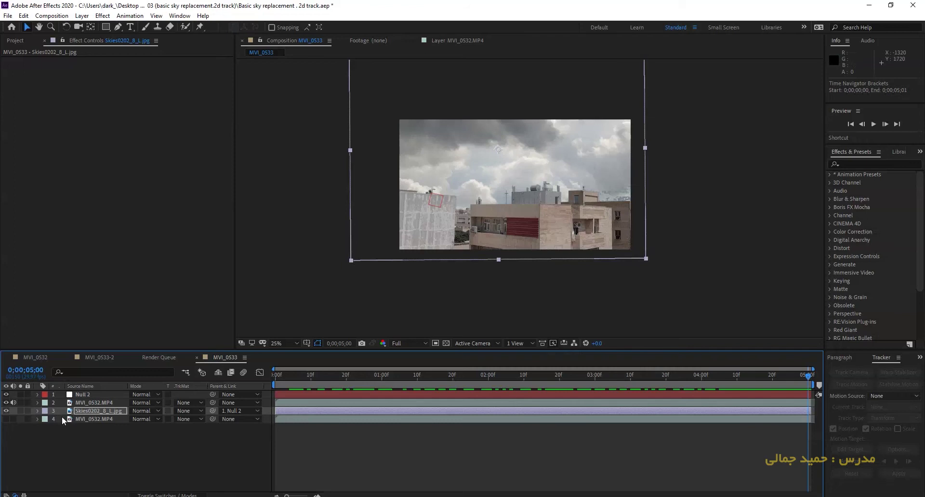
- At the last frame, draw a rectangular mask on the Skies0202_8_L.jpg layer that keeps the sky down to about the tops of the buildings
{"action": "left_click", "coordinate": [86, 411]}
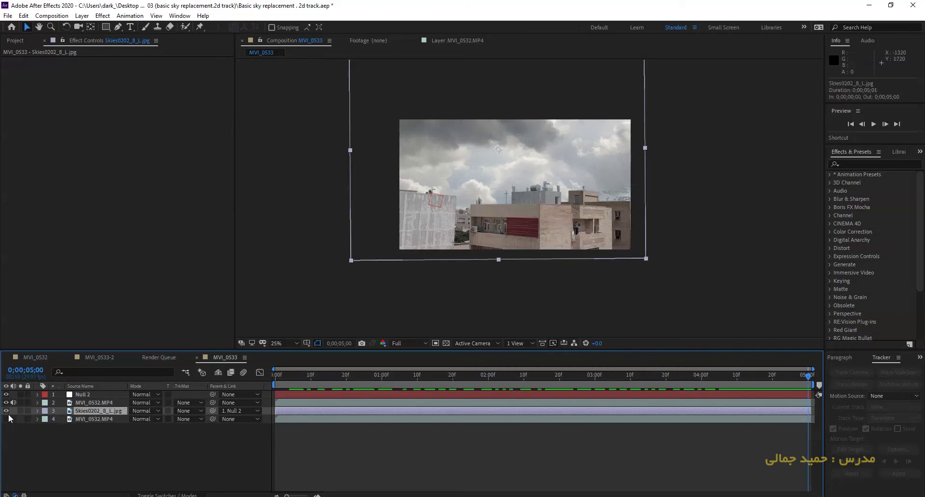
{"action": "left_click", "coordinate": [81, 419]}
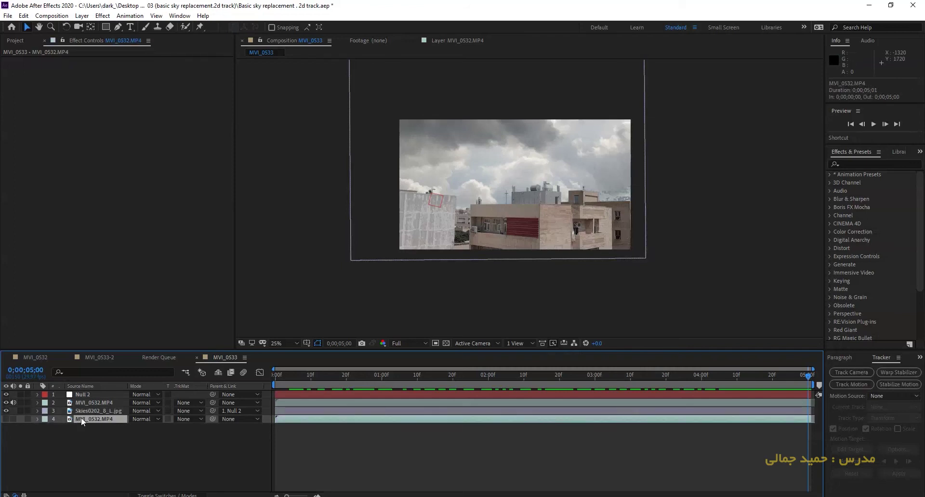
{"action": "left_click", "coordinate": [105, 26]}
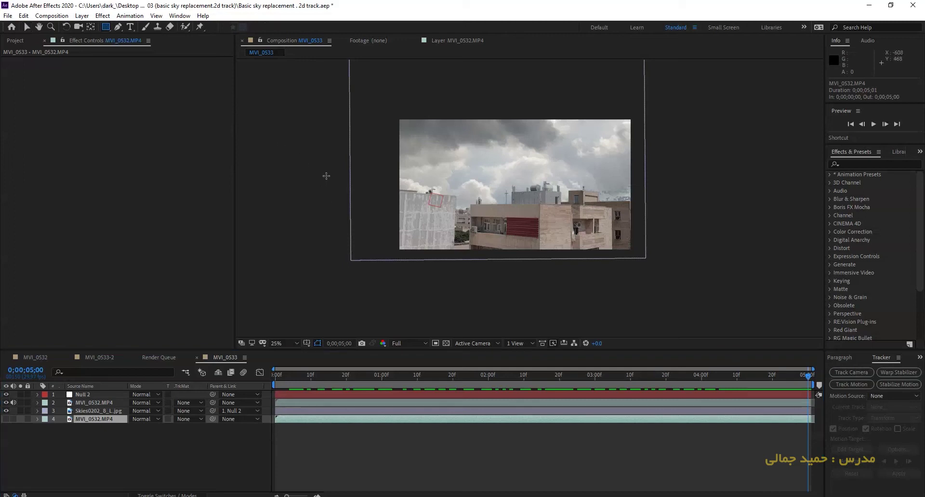
{"action": "left_click", "coordinate": [99, 411]}
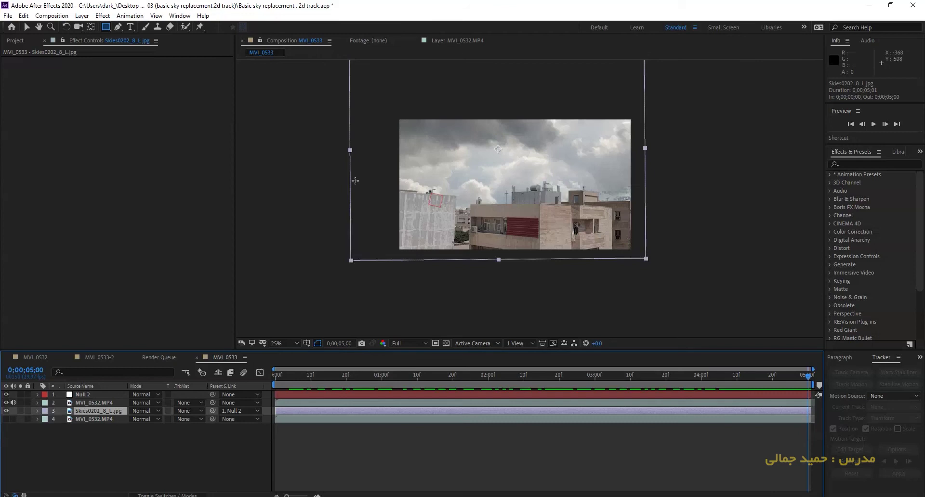
{"action": "scroll", "coordinate": [506, 231], "scroll_direction": "down", "scroll_amount": 2}
{"action": "mouse_move", "coordinate": [627, 114]}
{"action": "left_mouse_down"}
{"action": "mouse_move", "coordinate": [490, 234]}
{"action": "mouse_move", "coordinate": [337, 209]}
{"action": "mouse_move", "coordinate": [341, 223]}
{"action": "mouse_move", "coordinate": [377, 222]}
{"action": "left_mouse_up"}
{"action": "scroll", "coordinate": [530, 198], "scroll_direction": "up", "scroll_amount": 2}
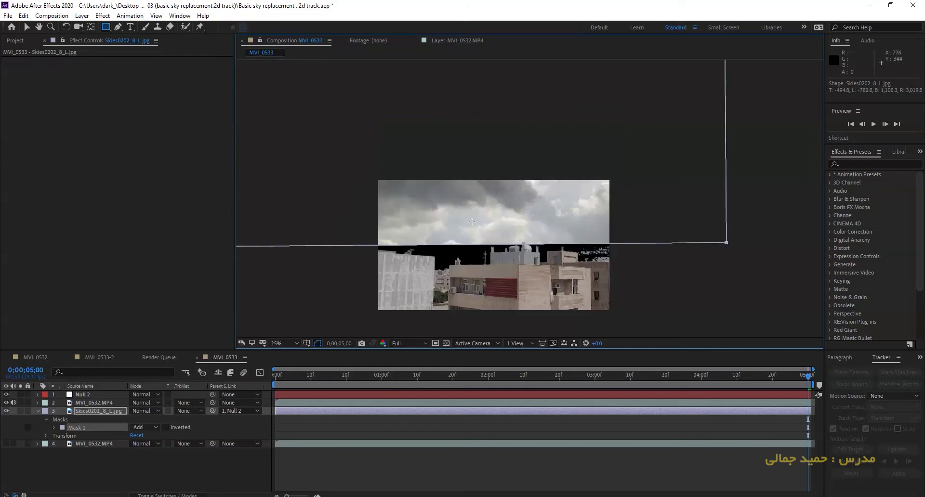
{"action": "left_click", "coordinate": [108, 411]}
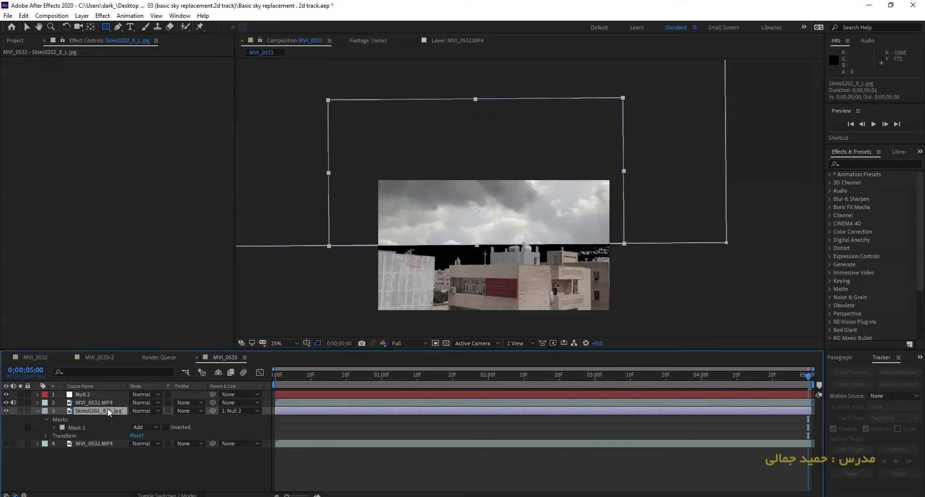
- Feather Mask 1 on the Skies0202_8_L.jpg layer by about 230 pixels to soften the sky's lower edge
{"action": "key", "text": "f"}
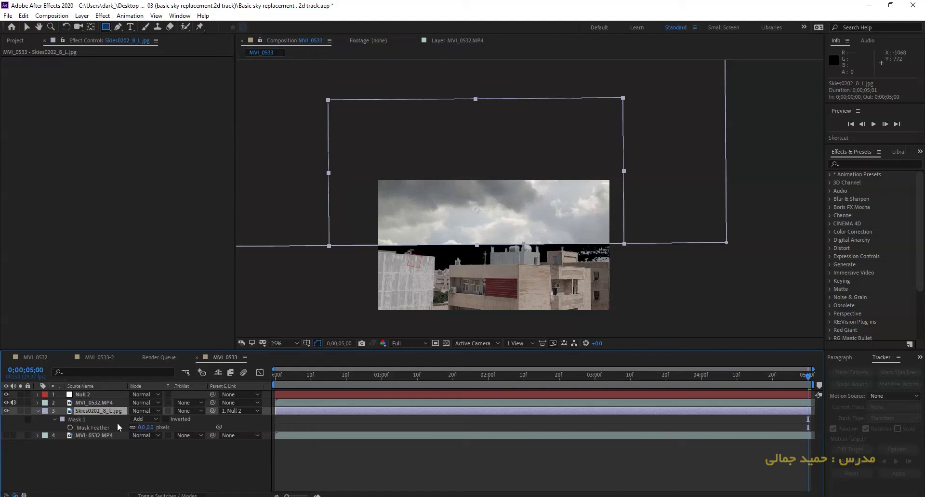
{"action": "left_click", "coordinate": [38, 411]}
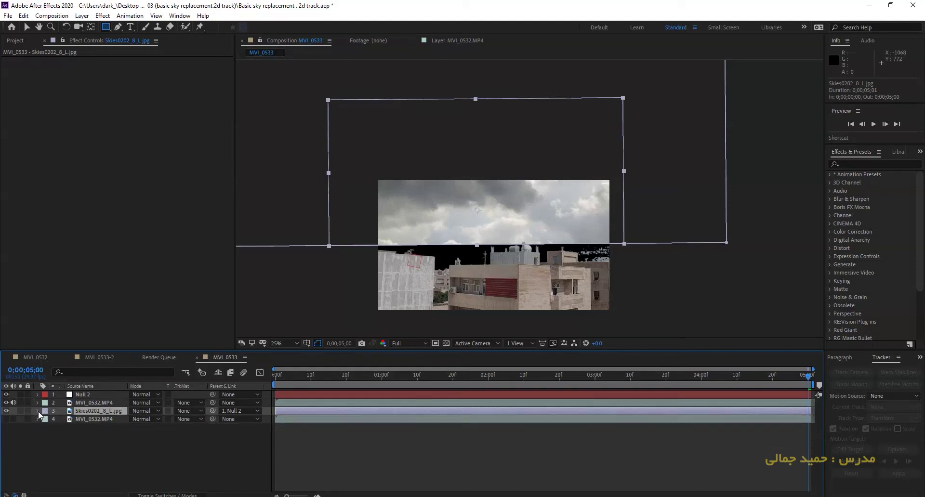
{"action": "left_click", "coordinate": [38, 410]}
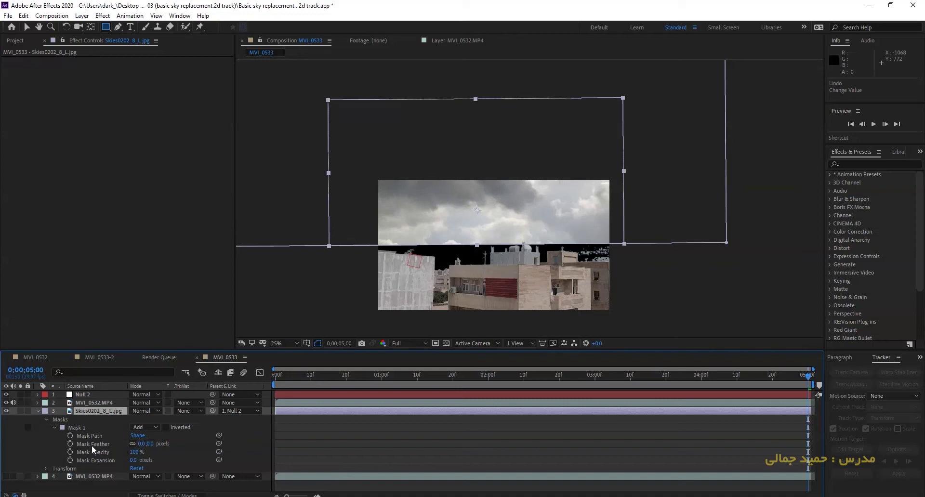
{"action": "left_click_drag", "start_coordinate": [149, 447], "coordinate": [258, 441]}
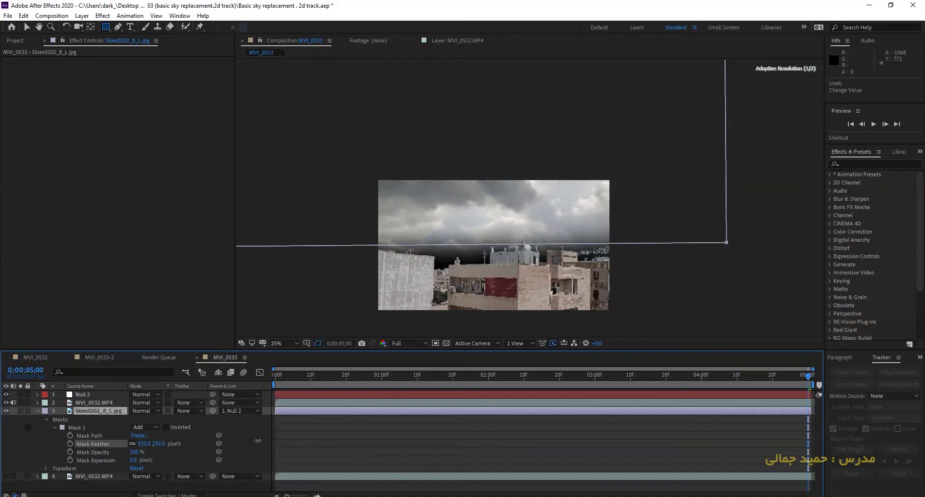
{"action": "left_click", "coordinate": [38, 410]}
- Show the bottom MVI_0532.MP4 layer so the original footage fills the area beneath the feathered sky
{"action": "left_click", "coordinate": [93, 418]}
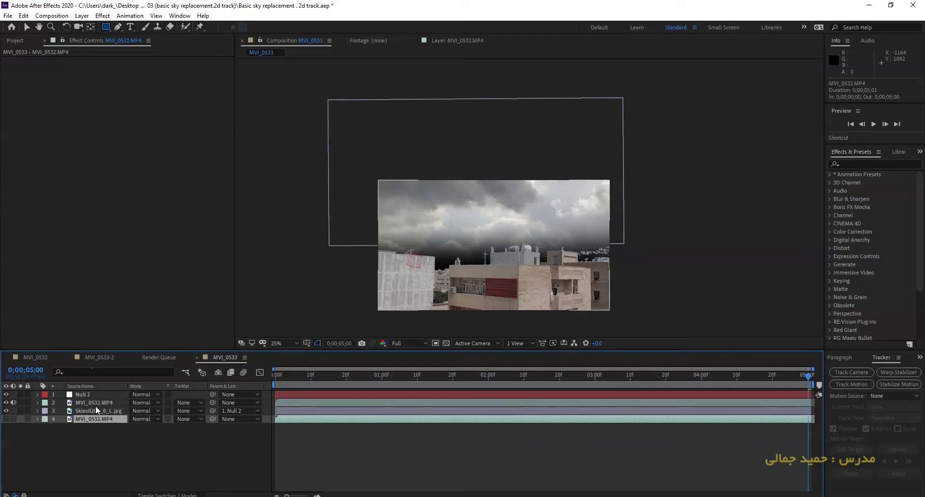
{"action": "left_click", "coordinate": [6, 419]}
{"action": "key", "text": "period"}
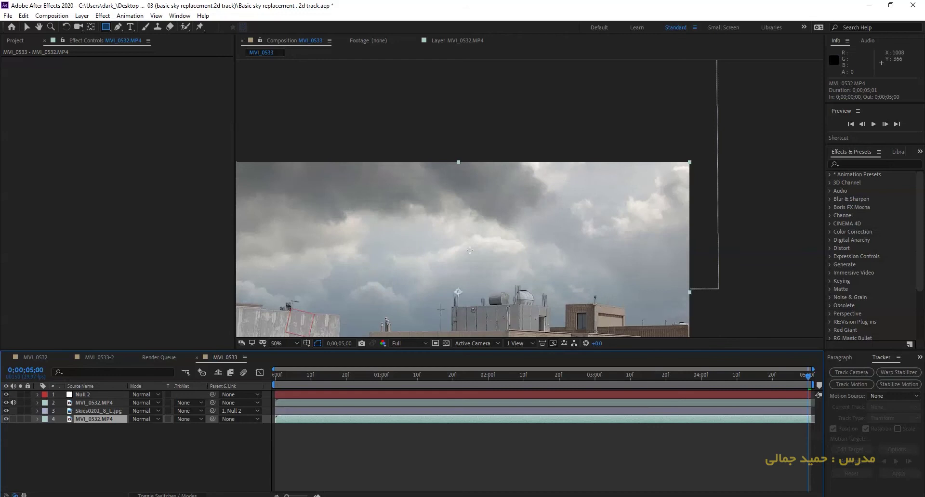
{"action": "left_click_drag", "start_coordinate": [470, 250], "coordinate": [455, 210]}
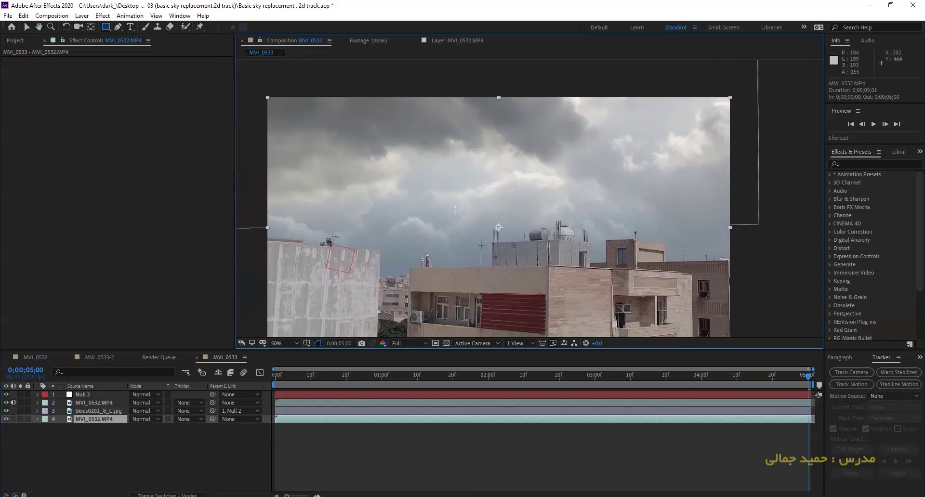
- Apply a Curves effect to the Skies0202_8_L.jpg layer and raise the midtones of its Blue channel slightly
{"action": "left_click", "coordinate": [106, 411]}
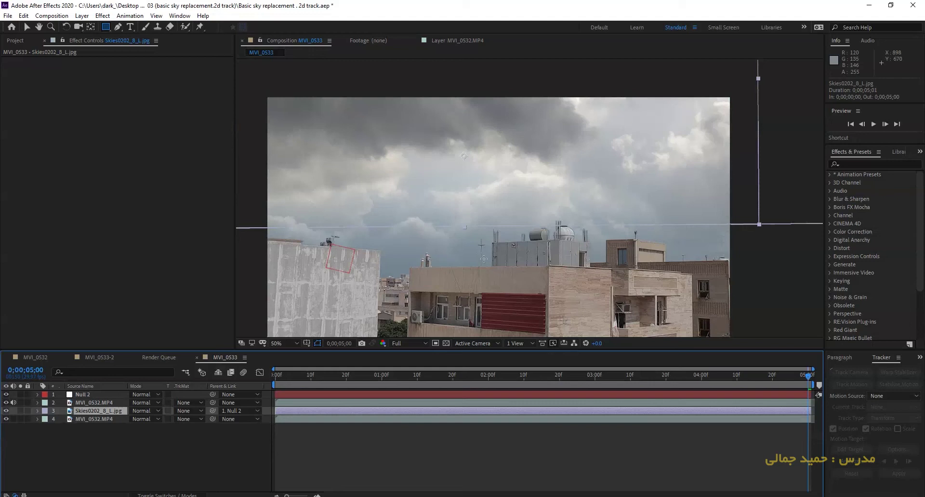
{"action": "left_click", "coordinate": [103, 15]}
{"action": "mouse_move", "coordinate": [137, 126]}
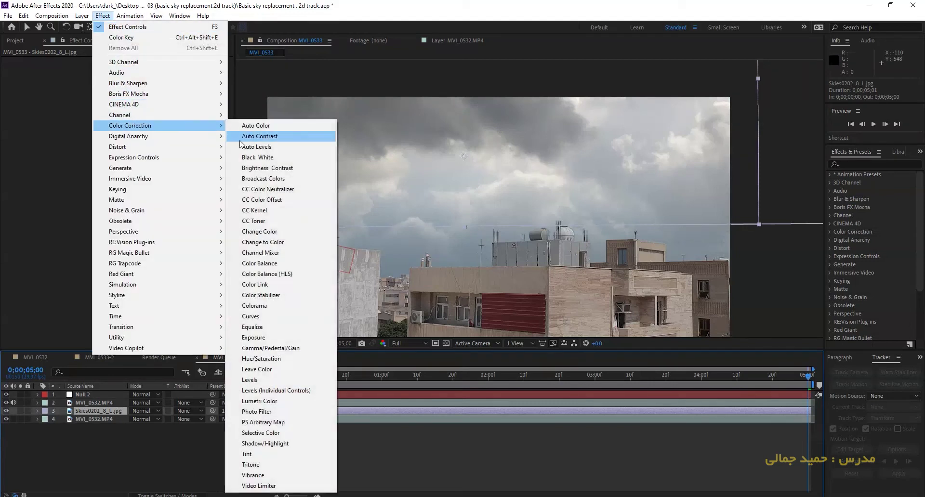
{"action": "left_click", "coordinate": [251, 316]}
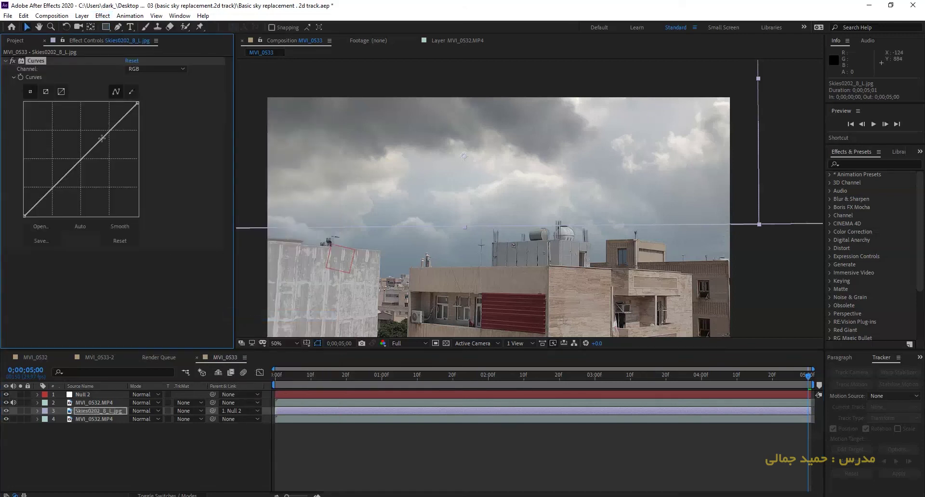
{"action": "left_click", "coordinate": [150, 69]}
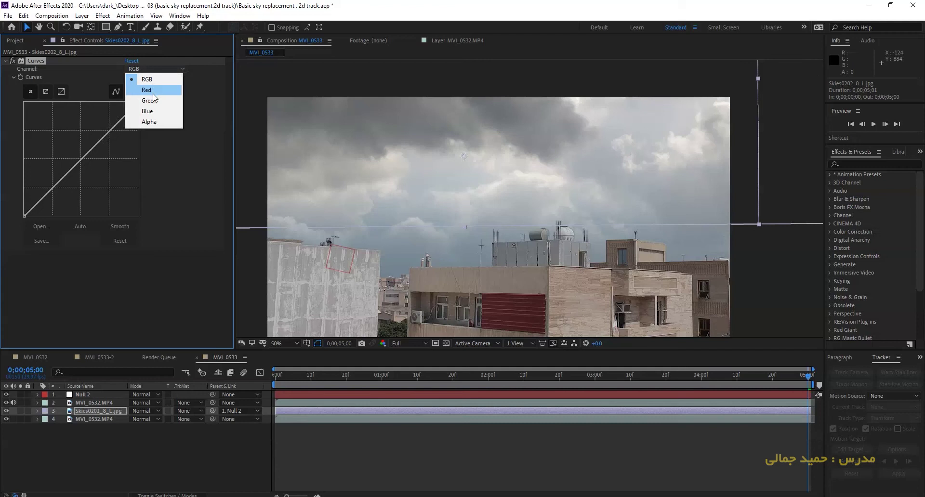
{"action": "left_click", "coordinate": [155, 110]}
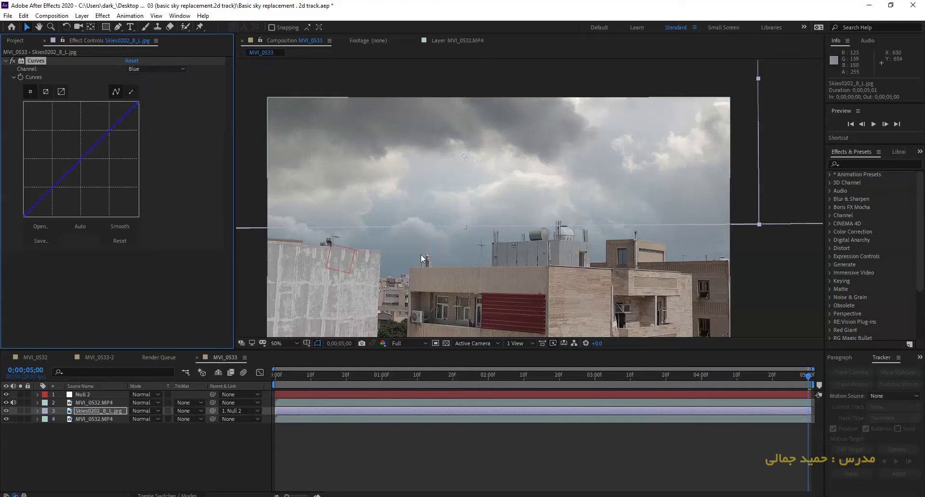
{"action": "left_click_drag", "start_coordinate": [90, 152], "coordinate": [86, 144]}
- Lower the midtones of the sky's Red channel curve slightly and check the color match against the buildings
{"action": "left_click", "coordinate": [132, 69]}
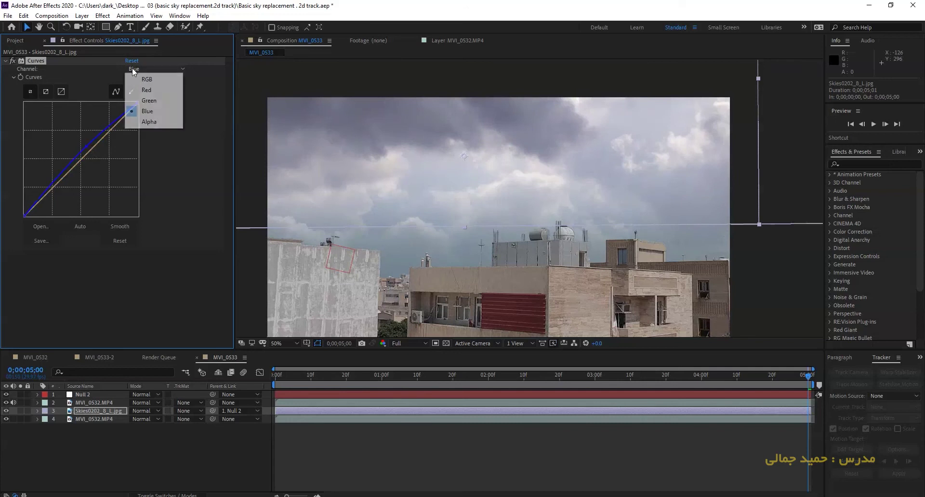
{"action": "left_click", "coordinate": [142, 94]}
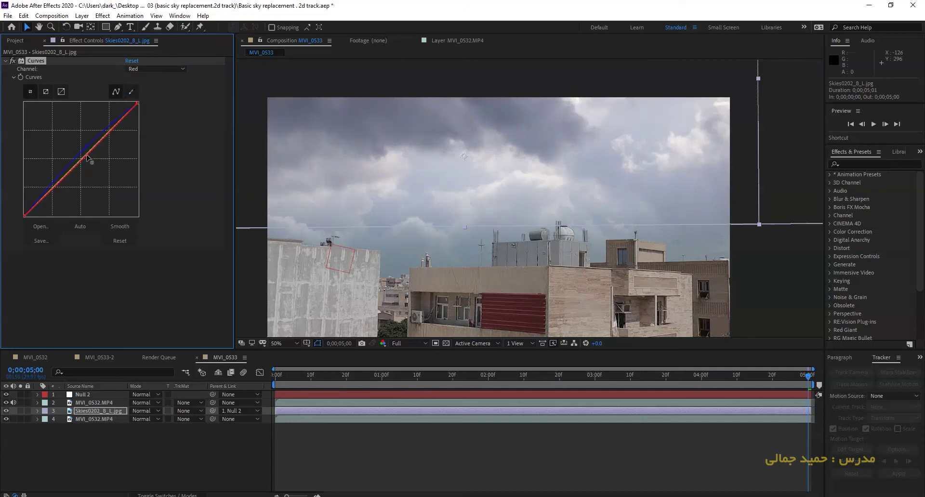
{"action": "left_click_drag", "start_coordinate": [88, 157], "coordinate": [89, 159]}
{"action": "left_click", "coordinate": [524, 472]}
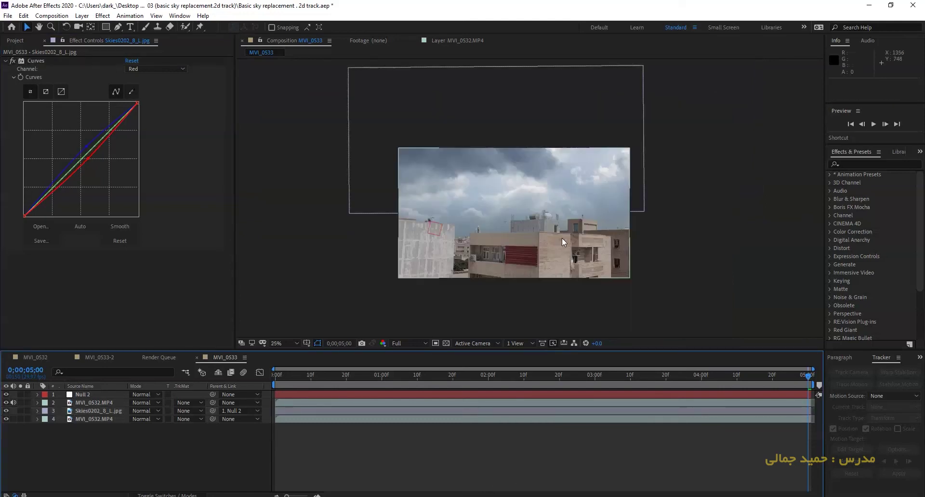
{"action": "left_click_drag", "start_coordinate": [519, 225], "coordinate": [534, 194]}
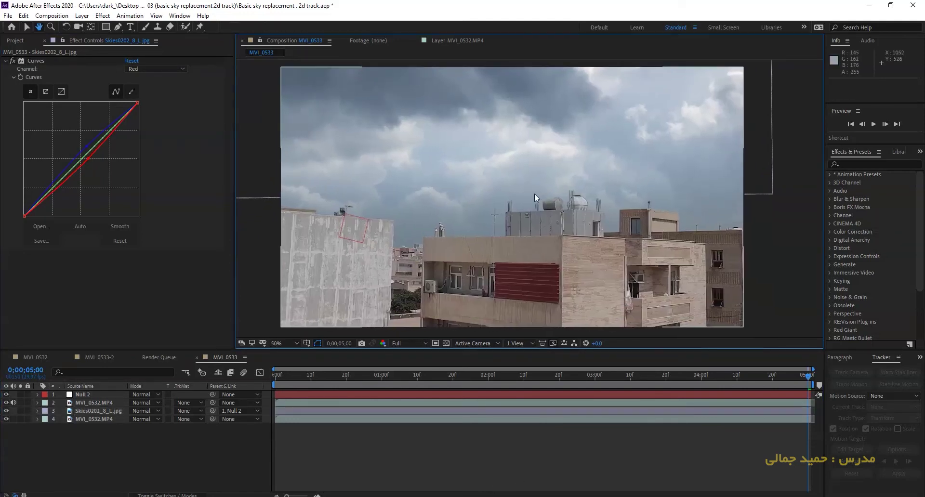
- Examine the finished MVI_0533-2 composition's layers and the project items, and return to the MVI_0533 composition
{"action": "left_click", "coordinate": [82, 16]}
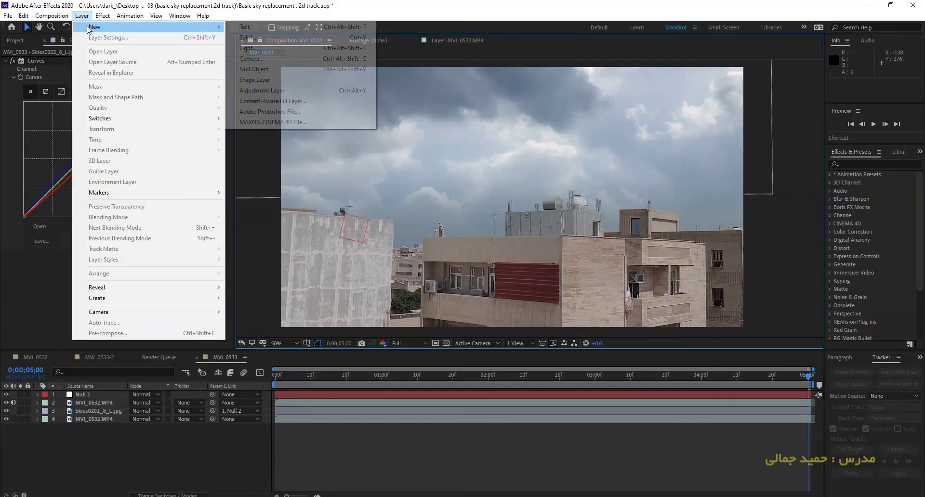
{"action": "left_click", "coordinate": [111, 4]}
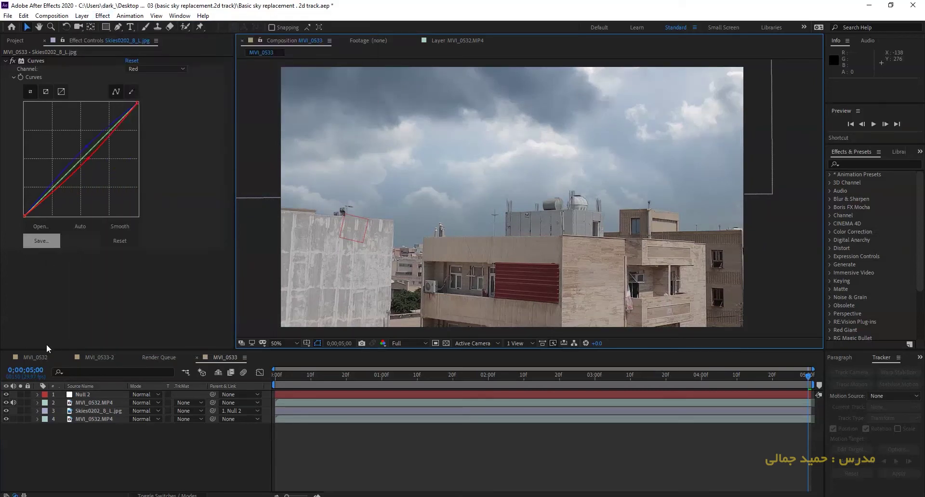
{"action": "left_click", "coordinate": [91, 359]}
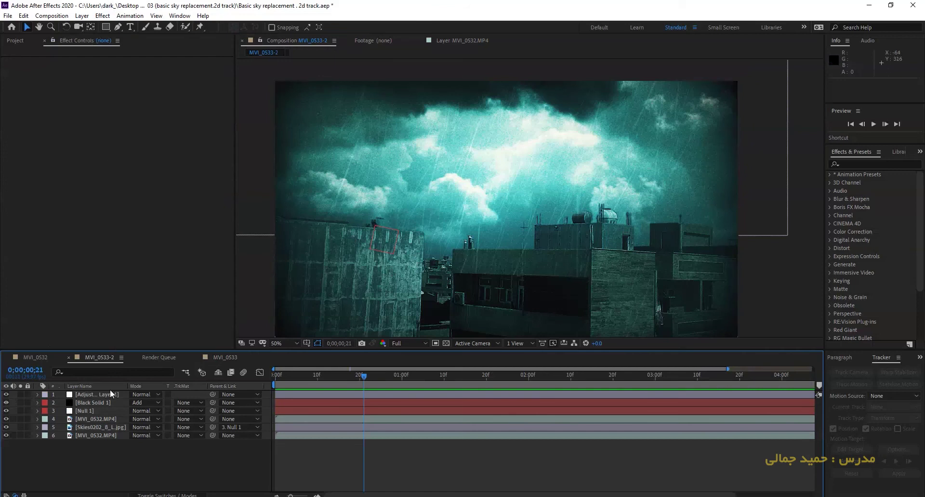
{"action": "left_click", "coordinate": [15, 40]}
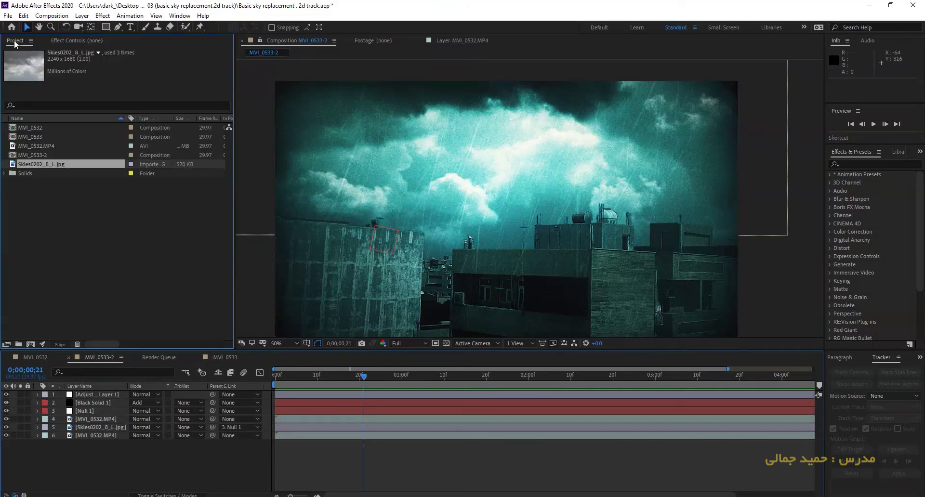
{"action": "left_click", "coordinate": [204, 357]}
- Create a black solid named rain at composition size in the MVI_0533 composition
{"action": "left_click", "coordinate": [83, 15]}
{"action": "mouse_move", "coordinate": [202, 28]}
{"action": "left_click", "coordinate": [283, 37]}
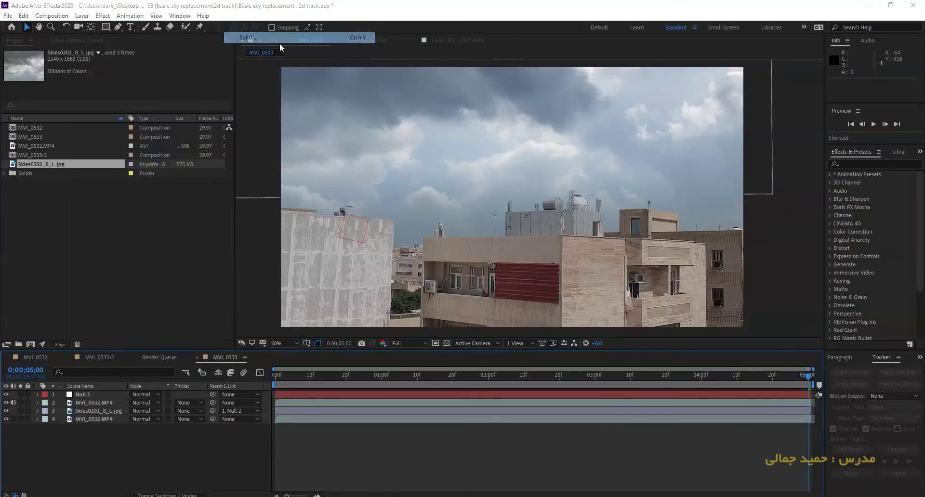
{"action": "type", "text": "rain"}
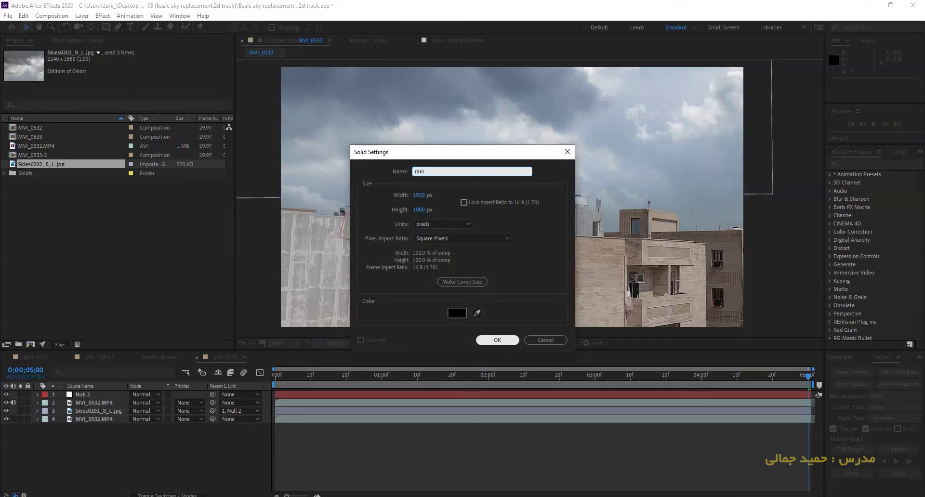
{"action": "left_click", "coordinate": [458, 283]}
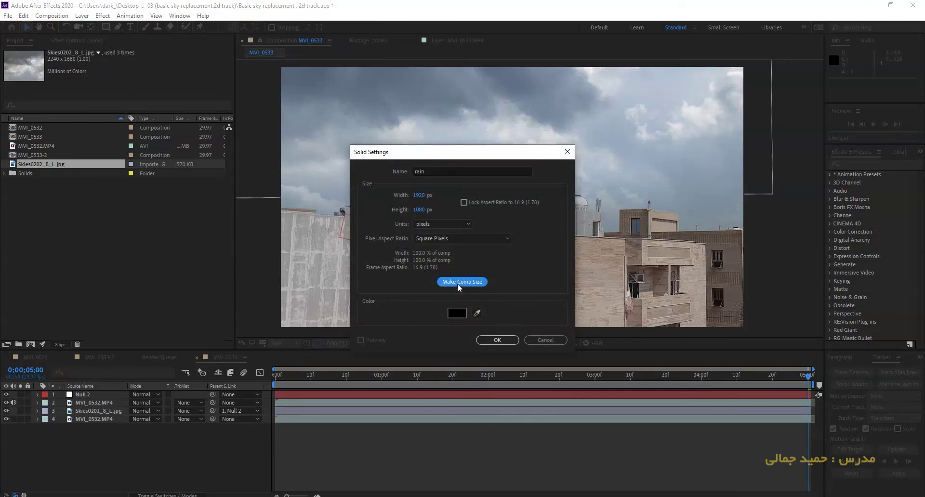
{"action": "left_click", "coordinate": [506, 341]}
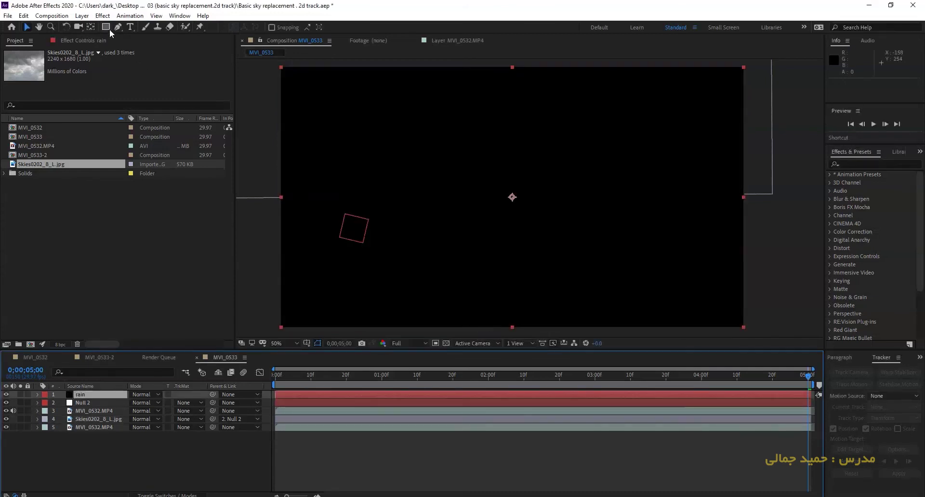
- Find the CC Rainfall effect and apply it to the rain solid
{"action": "left_click", "coordinate": [858, 164]}
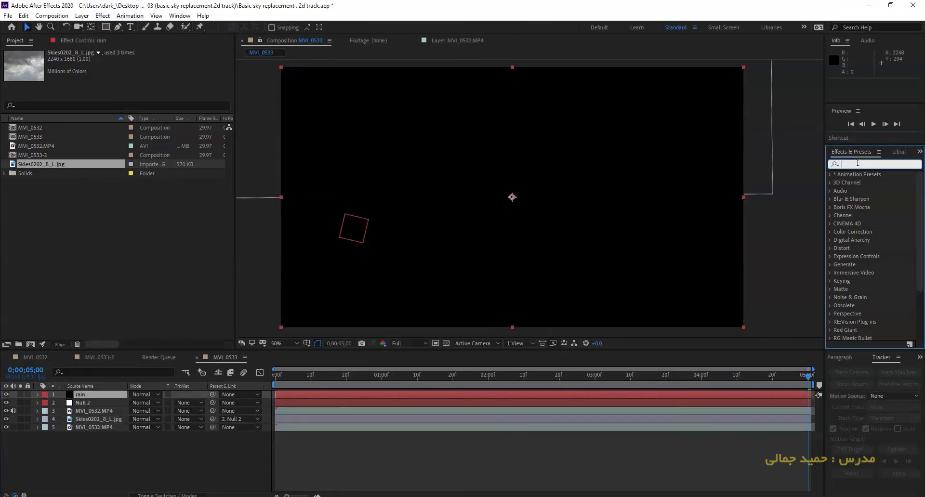
{"action": "type", "text": "cc ra"}
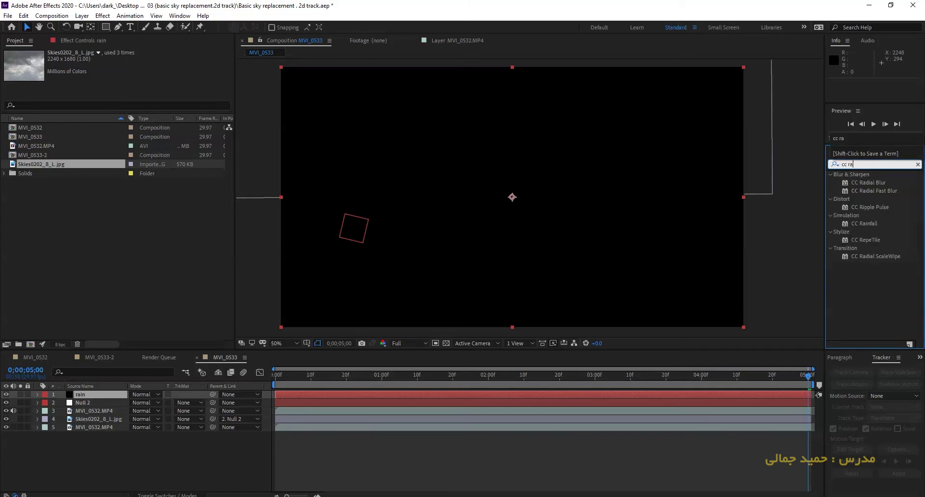
{"action": "type", "text": "in"}
{"action": "mouse_move", "coordinate": [868, 183]}
{"action": "left_mouse_down"}
{"action": "mouse_move", "coordinate": [771, 216]}
{"action": "mouse_move", "coordinate": [434, 289]}
{"action": "mouse_move", "coordinate": [147, 395]}
{"action": "left_mouse_up"}
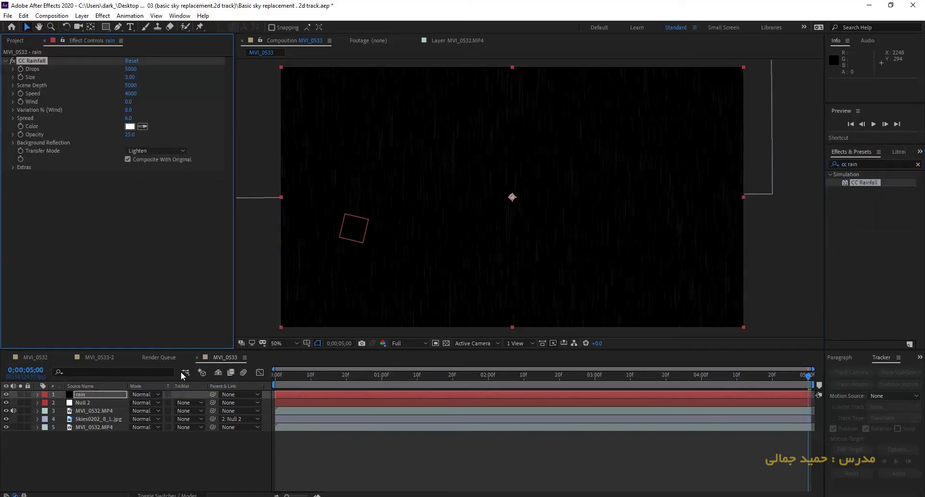
- Set CC Rainfall's Drops to 15300, Size to 4.55 and Scene Depth to 10930
{"action": "left_click", "coordinate": [131, 68]}
{"action": "type", "text": "8500"}
{"action": "key", "text": "Return"}
{"action": "left_click_drag", "start_coordinate": [125, 77], "coordinate": [206, 78]}
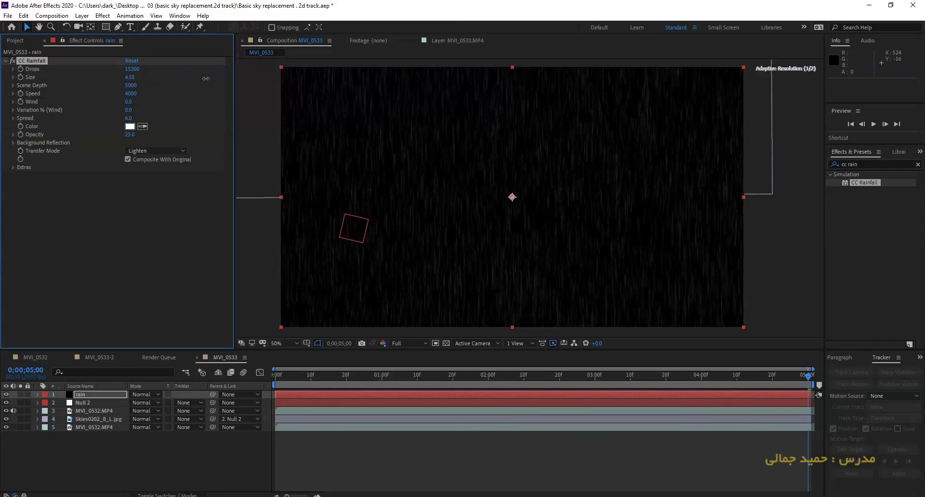
{"action": "left_click_drag", "start_coordinate": [133, 88], "coordinate": [410, 76]}
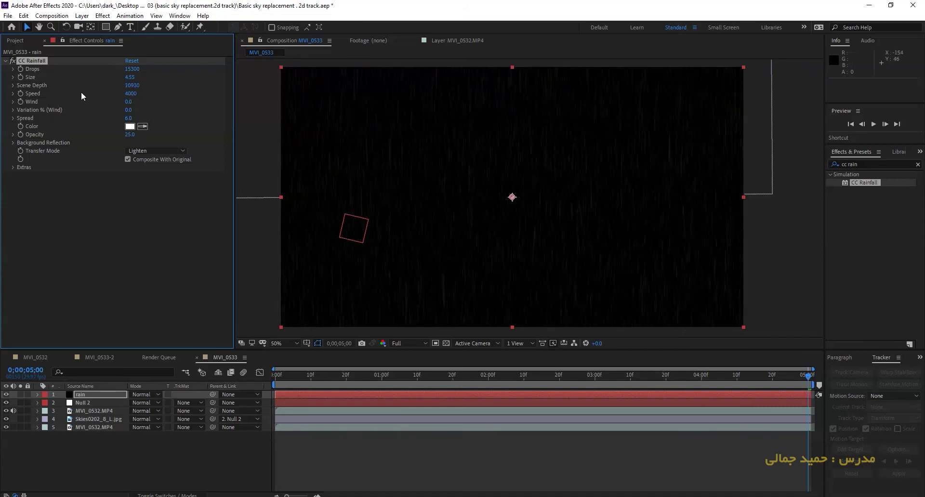
- Preview the rainfall and set its Speed to 6710, Wind to about -810 and Variation to about 62%
{"action": "left_click_drag", "start_coordinate": [132, 95], "coordinate": [252, 138]}
{"action": "left_click_drag", "start_coordinate": [276, 380], "coordinate": [351, 376]}
{"action": "key", "text": "space"}
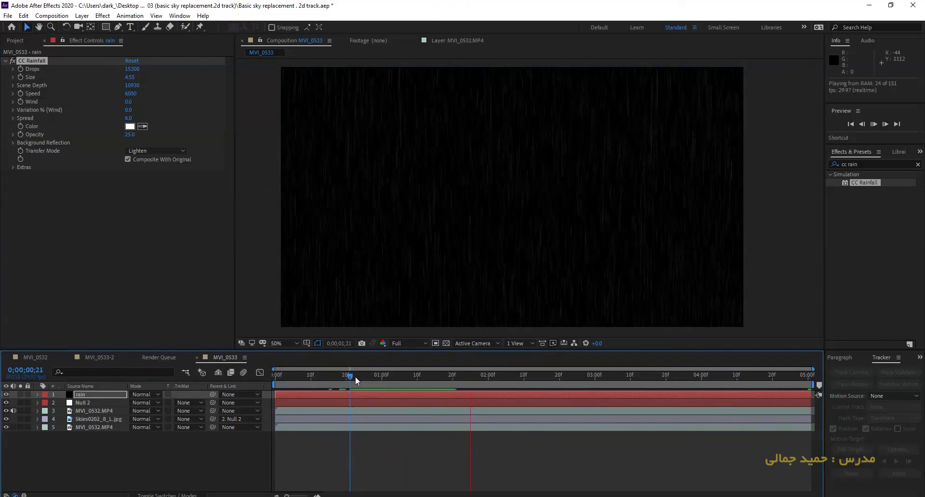
{"action": "key", "text": "space"}
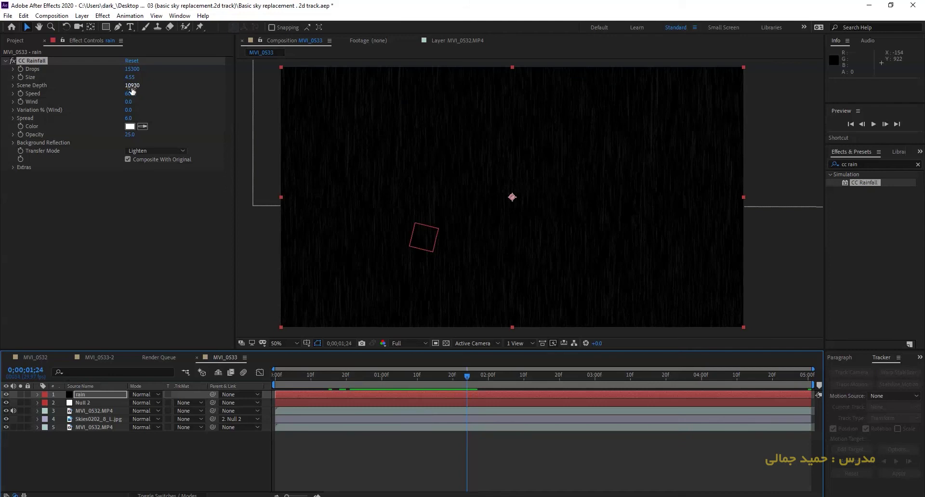
{"action": "left_click_drag", "start_coordinate": [131, 93], "coordinate": [174, 111]}
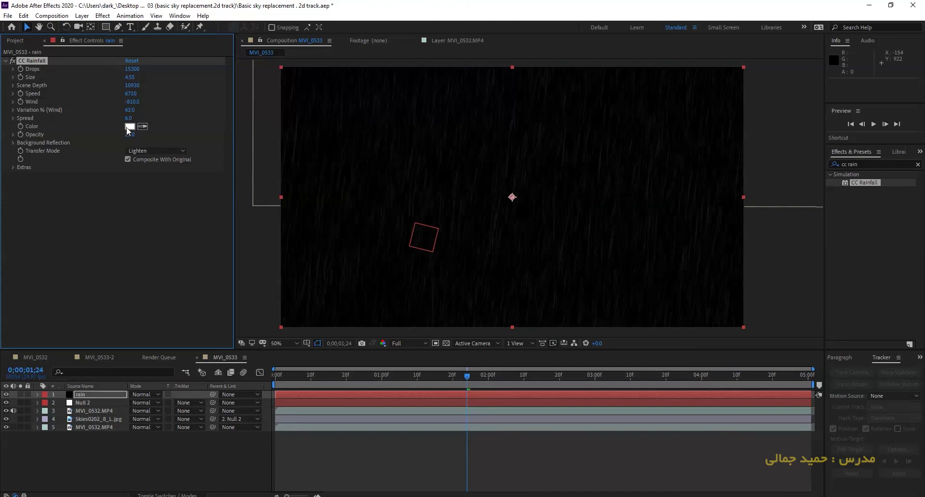
- Try a different transfer mode for the CC Rainfall effect and restore Lighten
{"action": "left_click", "coordinate": [144, 151]}
{"action": "left_click", "coordinate": [155, 161]}
{"action": "left_click", "coordinate": [154, 151]}
{"action": "left_click", "coordinate": [152, 172]}
- Set the rain layer's blending mode to Add so the rain shows over the footage
{"action": "left_click", "coordinate": [137, 398]}
{"action": "left_click", "coordinate": [189, 181]}
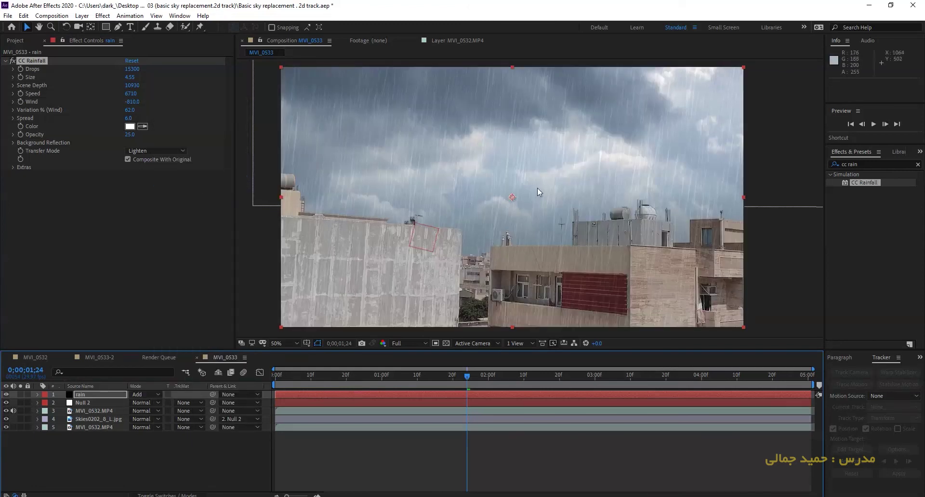
- Add a new adjustment layer above the rain layer in the MVI_0533 composition
{"action": "left_click", "coordinate": [115, 451]}
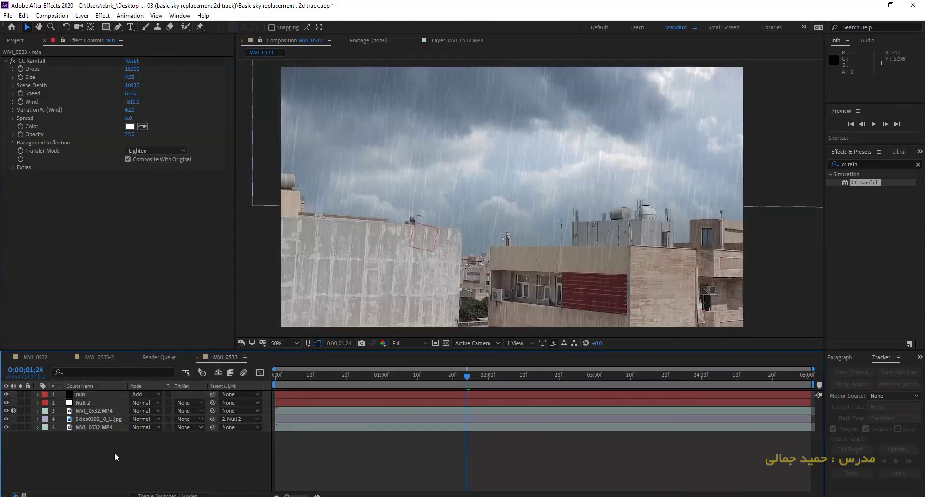
{"action": "right_click", "coordinate": [115, 456]}
{"action": "mouse_move", "coordinate": [164, 349]}
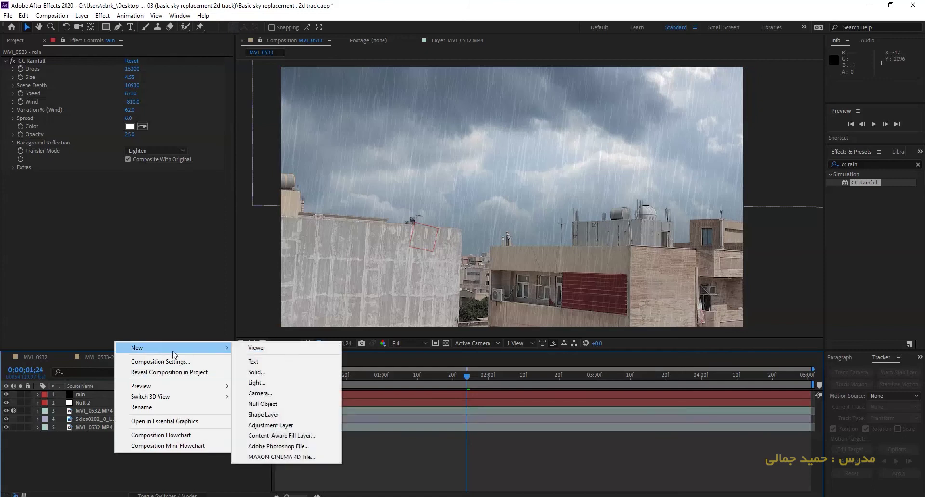
{"action": "left_click", "coordinate": [281, 427]}
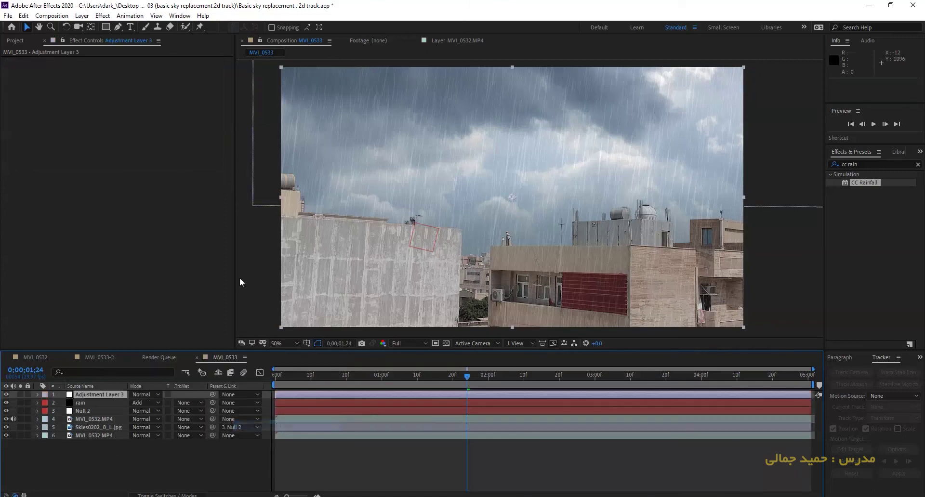
- Apply Curves to the new adjustment layer and pull the RGB curve down in the midtones and shadows to darken the shot
{"action": "left_click", "coordinate": [103, 15]}
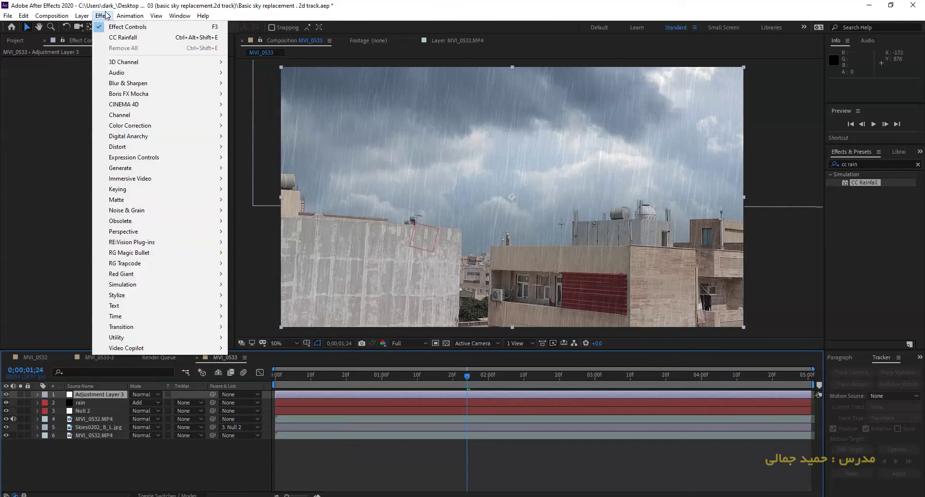
{"action": "mouse_move", "coordinate": [135, 130]}
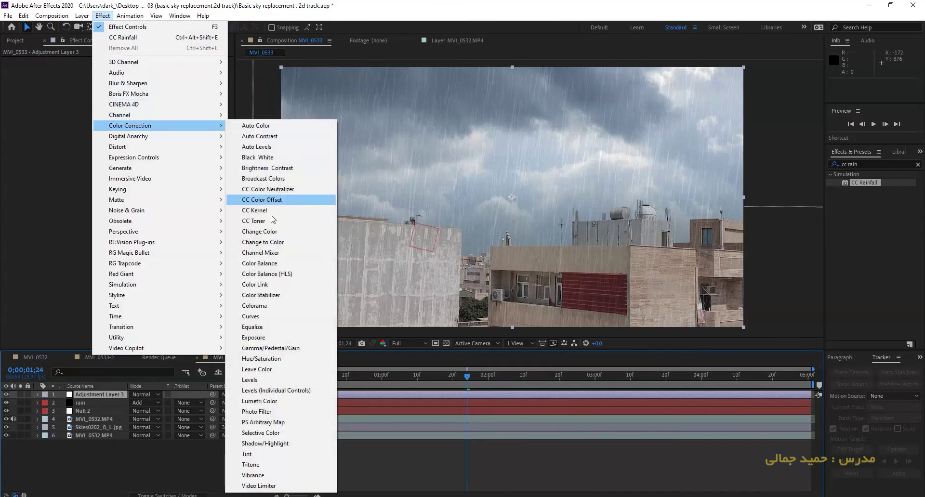
{"action": "left_click", "coordinate": [251, 316]}
{"action": "left_click_drag", "start_coordinate": [95, 148], "coordinate": [101, 161]}
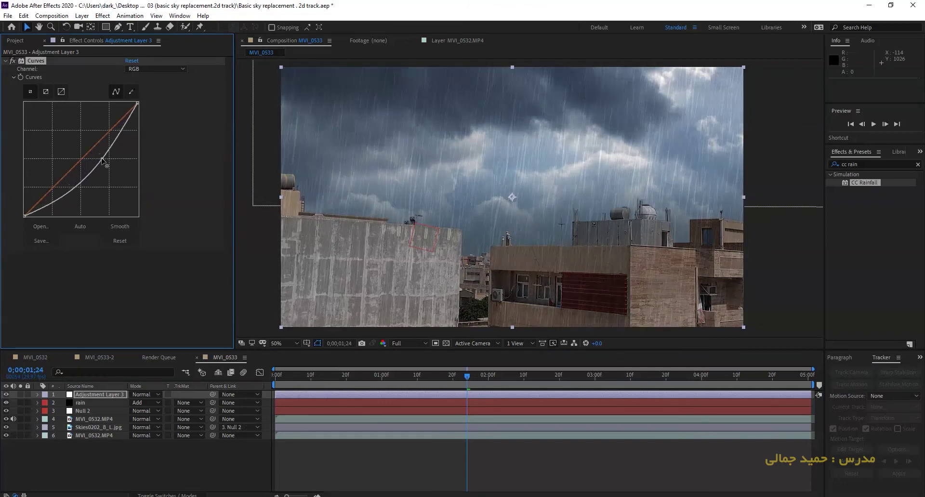
{"action": "left_click_drag", "start_coordinate": [60, 198], "coordinate": [62, 203]}
- Cool the image in Curves by lowering the Red channel's midtones and slightly raising the Blue channel's
{"action": "left_click", "coordinate": [151, 70]}
{"action": "left_click", "coordinate": [152, 90]}
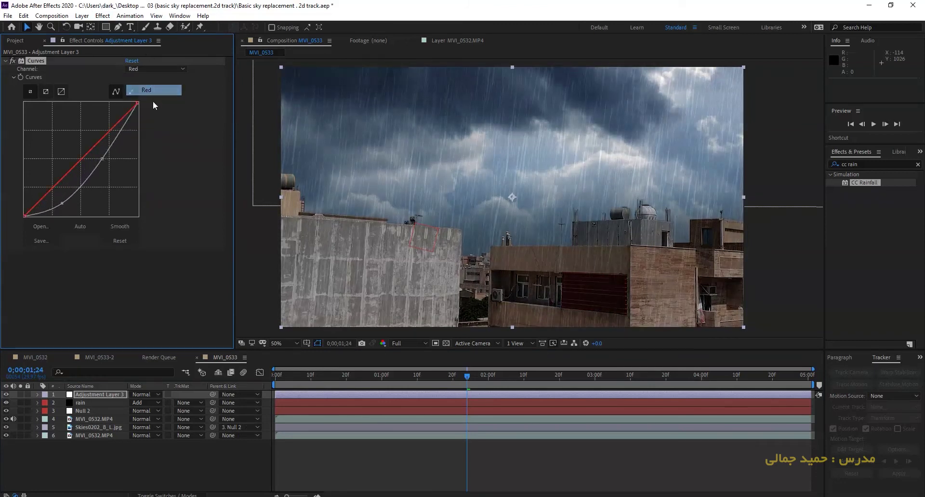
{"action": "left_click_drag", "start_coordinate": [84, 158], "coordinate": [85, 164]}
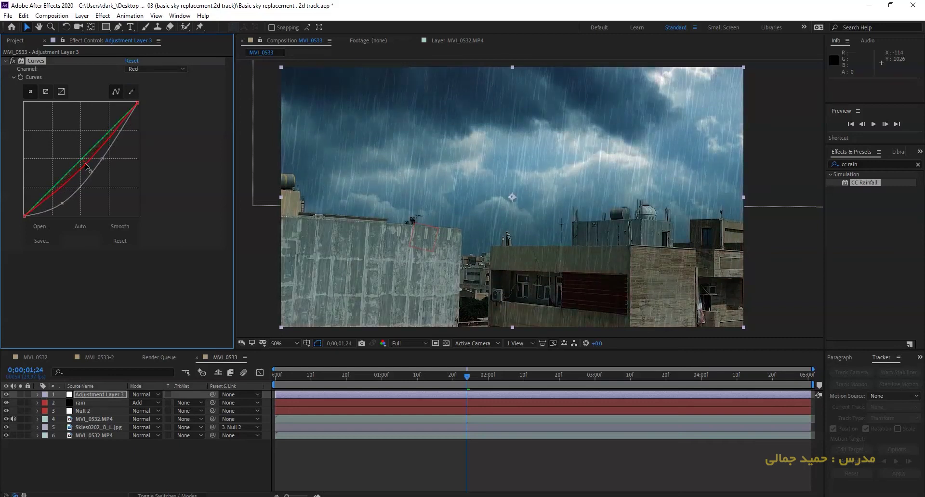
{"action": "left_click", "coordinate": [150, 68]}
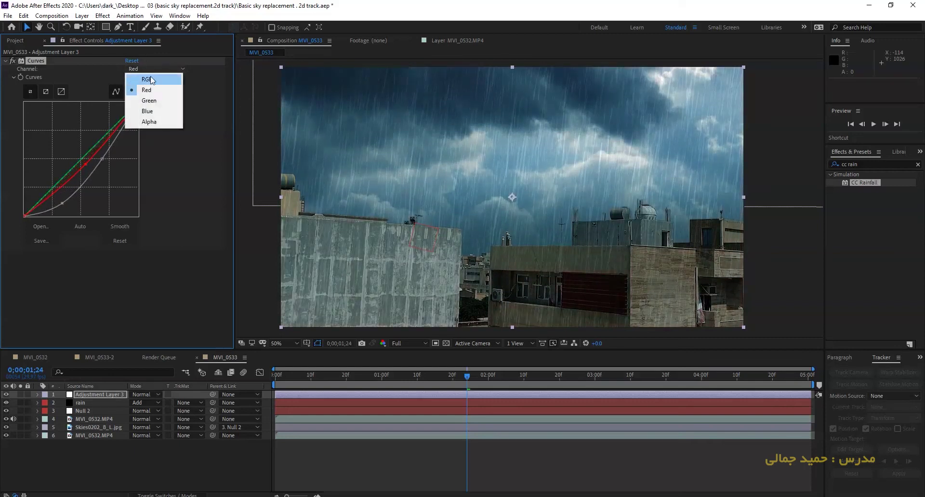
{"action": "left_click", "coordinate": [159, 114]}
{"action": "left_click_drag", "start_coordinate": [88, 150], "coordinate": [83, 148]}
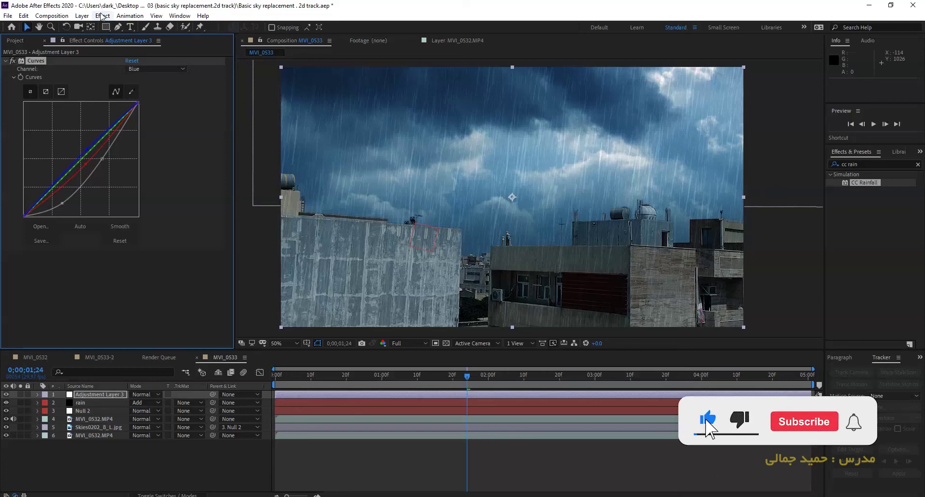
- Search the effects for "glow" and apply the Stylize Glow effect to Adjustment Layer 3
{"action": "left_click", "coordinate": [103, 16]}
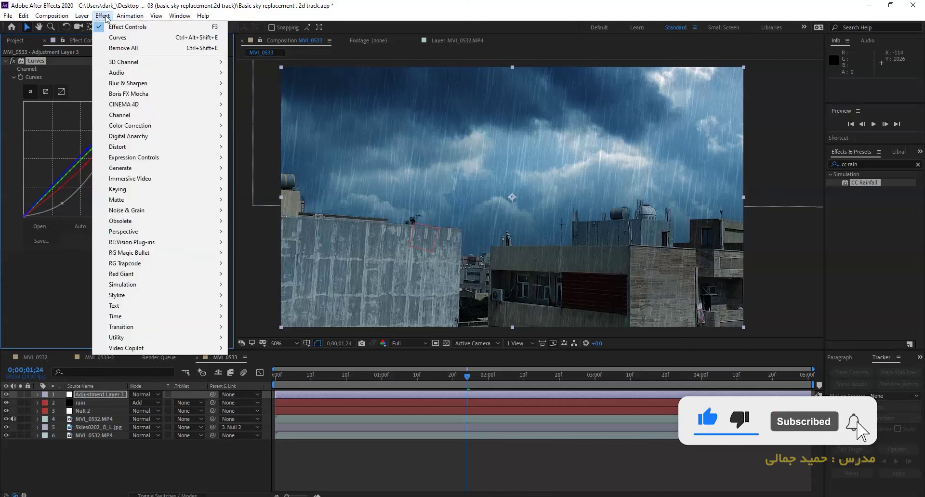
{"action": "mouse_move", "coordinate": [127, 18]}
{"action": "left_click", "coordinate": [875, 165]}
{"action": "left_click_drag", "start_coordinate": [875, 164], "coordinate": [830, 172]}
{"action": "type", "text": "glow"}
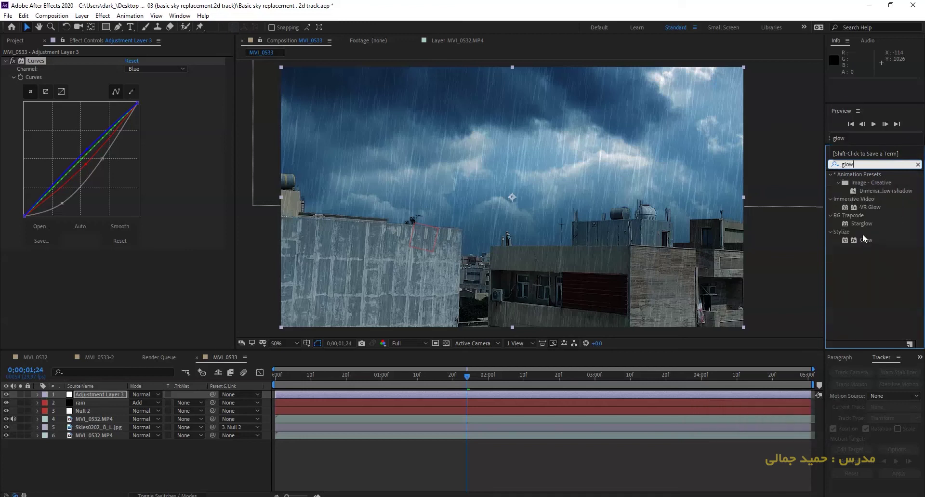
{"action": "left_click_drag", "start_coordinate": [863, 236], "coordinate": [105, 395]}
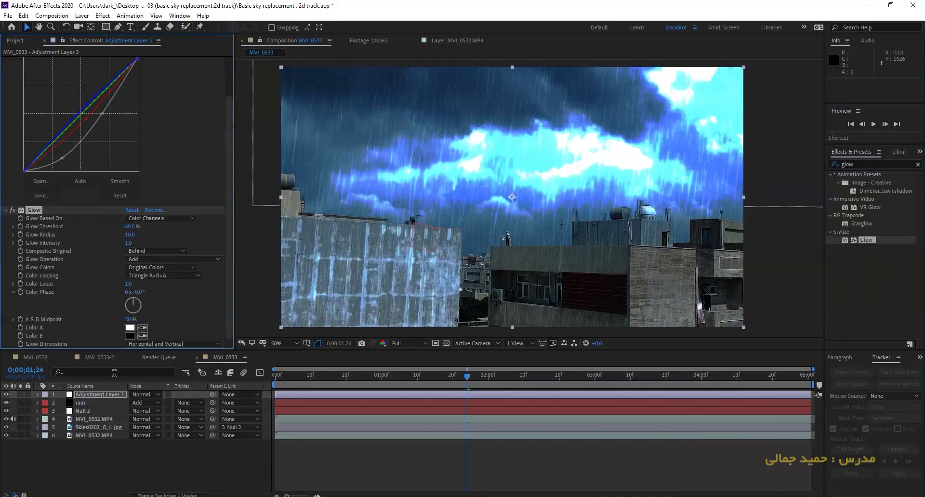
- Set the Glow Radius to about 221 and Glow Threshold to about 78%, then check the look at 0;00;01;05
{"action": "left_click", "coordinate": [103, 186]}
{"action": "left_click_drag", "start_coordinate": [129, 230], "coordinate": [231, 240]}
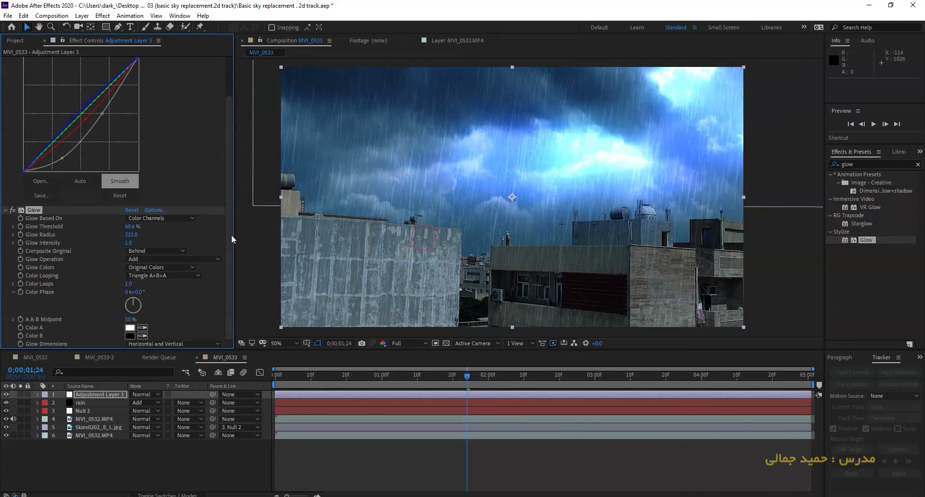
{"action": "left_click_drag", "start_coordinate": [130, 226], "coordinate": [142, 227]}
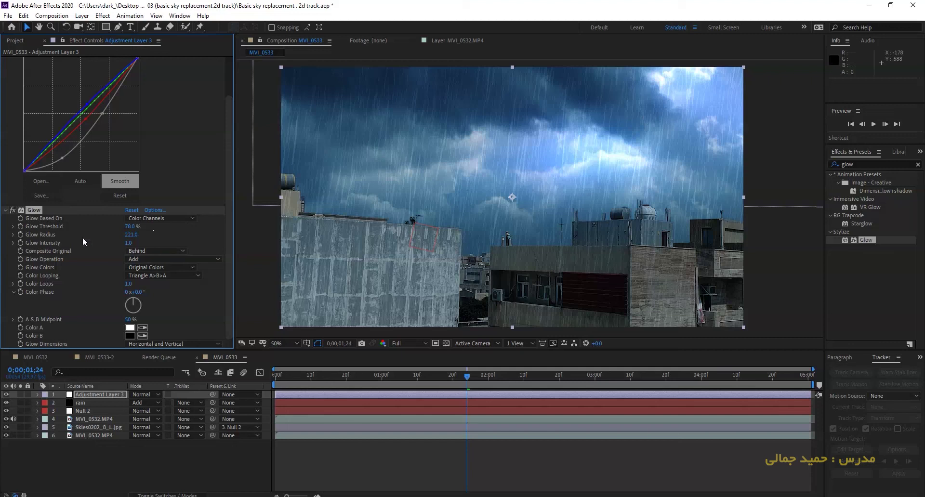
{"action": "left_click", "coordinate": [5, 211]}
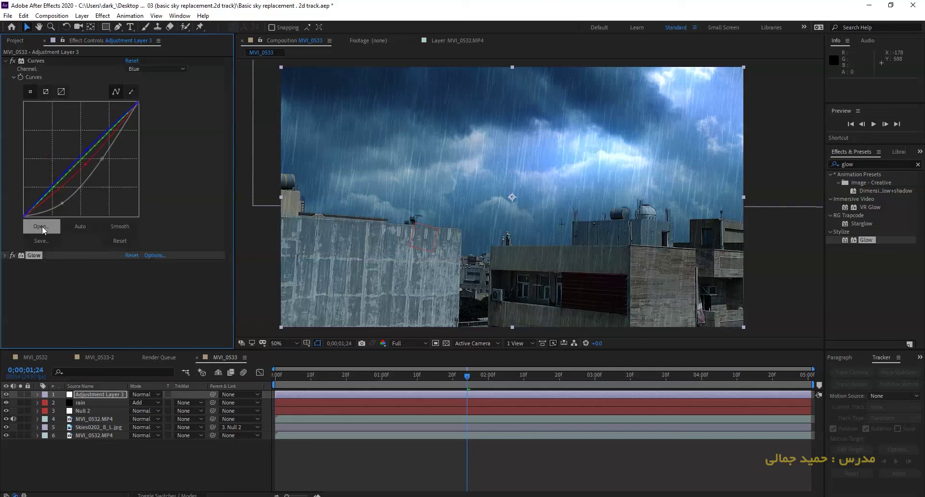
{"action": "left_click", "coordinate": [5, 61]}
{"action": "left_click_drag", "start_coordinate": [444, 378], "coordinate": [399, 378]}
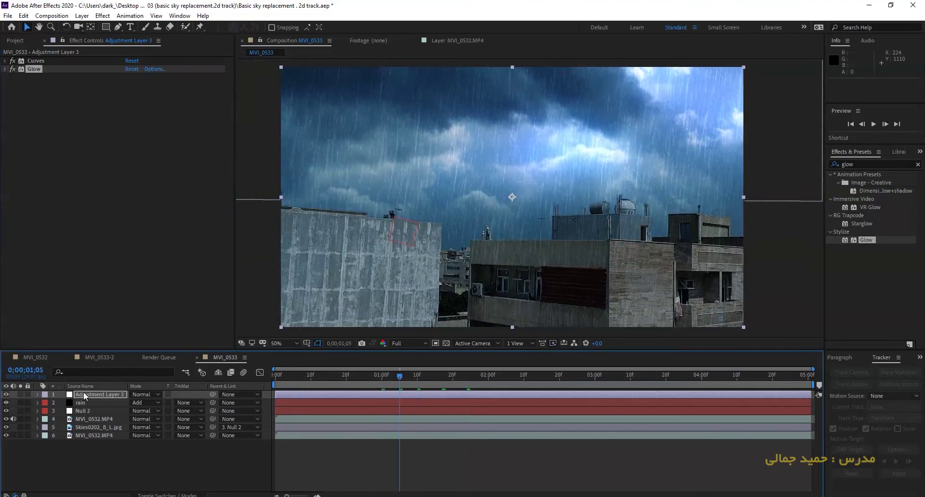
- Apply the Exposure effect to the upper MVI_0532.MP4 layer, the one with the Color Key
{"action": "left_click", "coordinate": [94, 419]}
{"action": "left_click", "coordinate": [103, 15]}
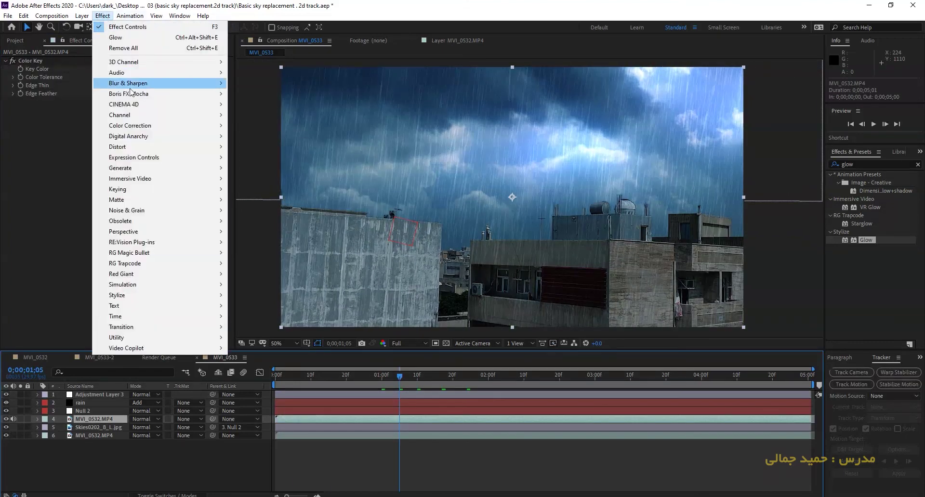
{"action": "mouse_move", "coordinate": [158, 129]}
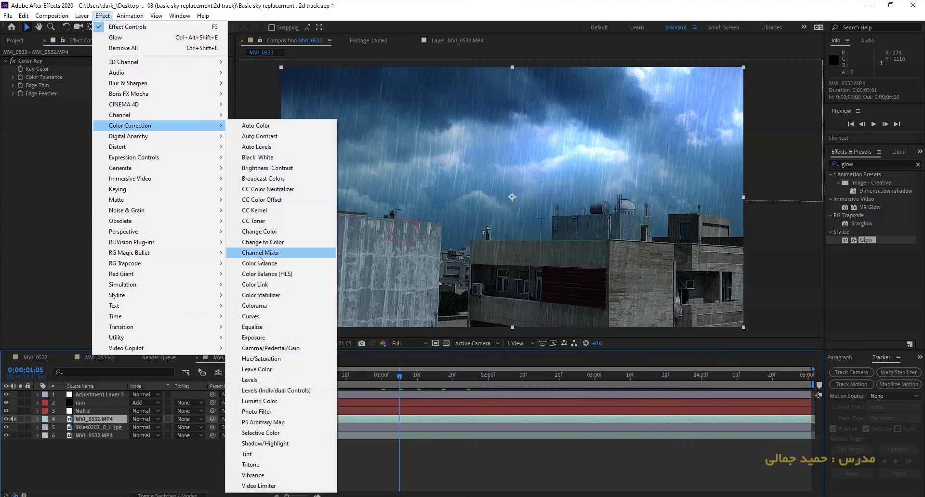
{"action": "left_click", "coordinate": [271, 337]}
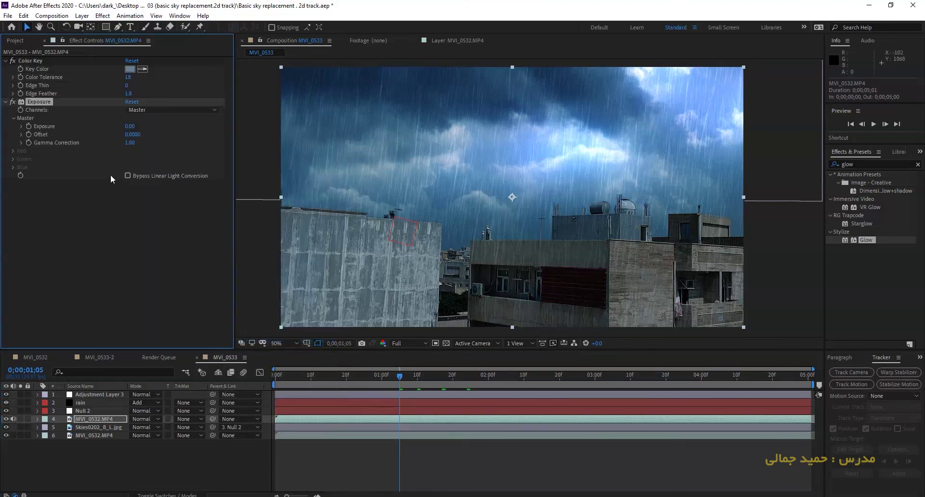
- Darken the buildings by setting Exposure to about -0.76 and Gamma Correction to about 0.83
{"action": "left_click_drag", "start_coordinate": [130, 126], "coordinate": [87, 125]}
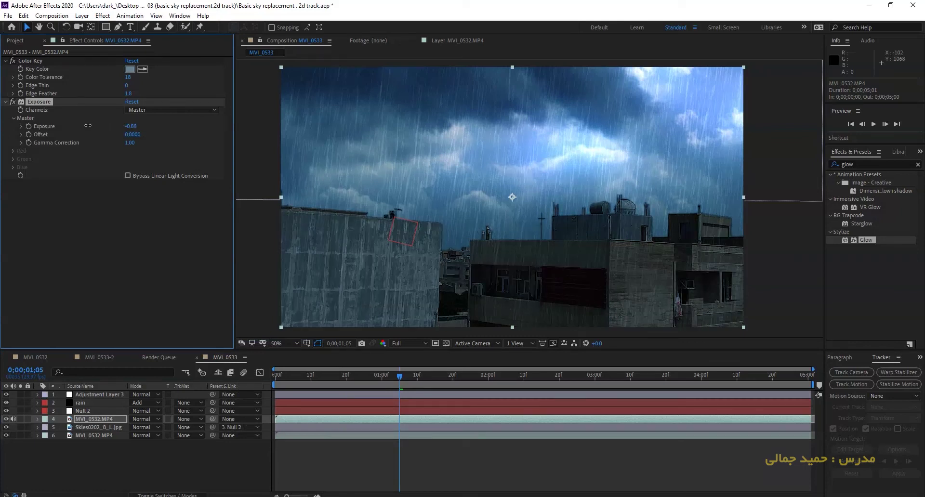
{"action": "mouse_move", "coordinate": [129, 143]}
{"action": "left_mouse_down"}
{"action": "mouse_move", "coordinate": [137, 144]}
{"action": "mouse_move", "coordinate": [119, 145]}
{"action": "mouse_move", "coordinate": [128, 144]}
{"action": "left_mouse_up"}
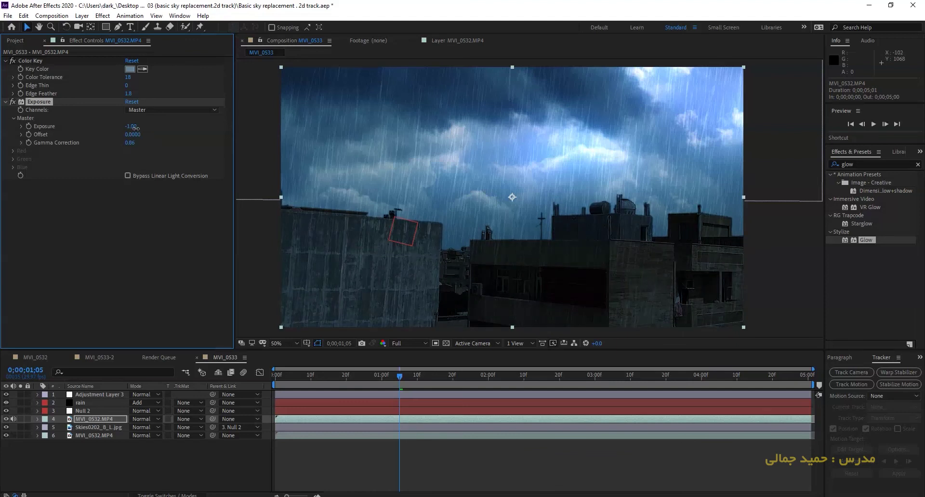
{"action": "left_click", "coordinate": [133, 143]}
{"action": "mouse_move", "coordinate": [128, 142]}
{"action": "left_mouse_down"}
{"action": "mouse_move", "coordinate": [119, 143]}
{"action": "mouse_move", "coordinate": [128, 143]}
{"action": "left_mouse_up"}
{"action": "left_click_drag", "start_coordinate": [129, 127], "coordinate": [135, 127]}
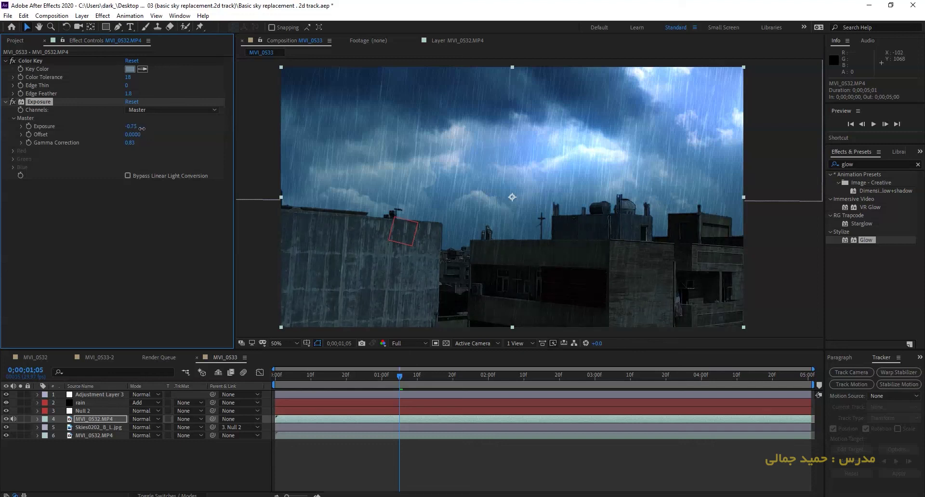
- Add a second adjustment layer at the top of the stack and apply Hue/Saturation to it
{"action": "left_click", "coordinate": [86, 394]}
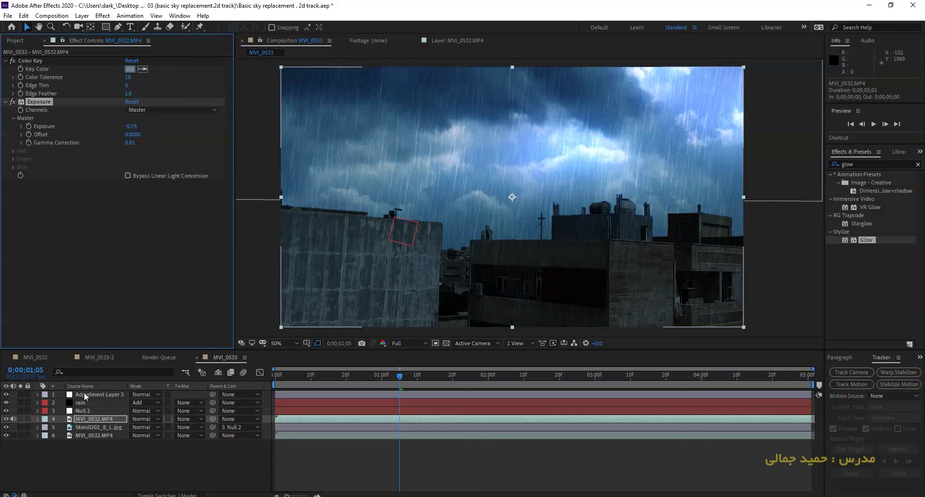
{"action": "right_click", "coordinate": [102, 466]}
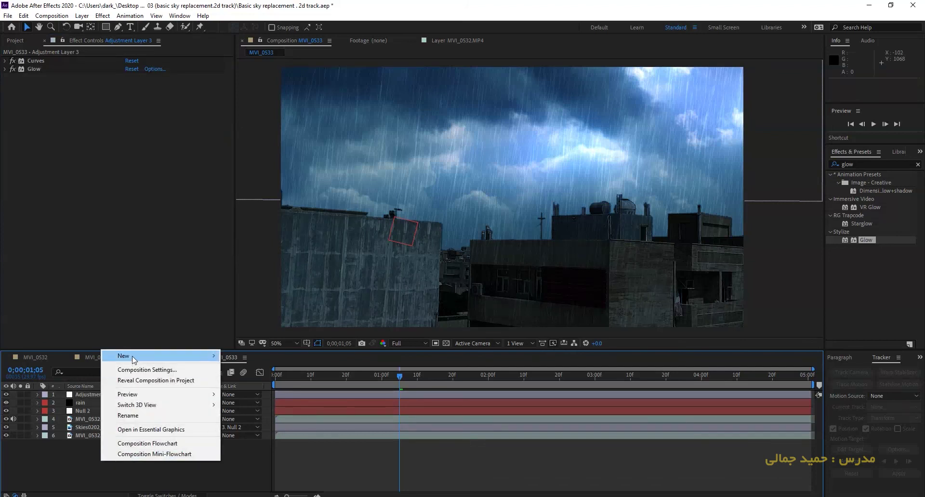
{"action": "mouse_move", "coordinate": [146, 357]}
{"action": "left_click", "coordinate": [257, 433]}
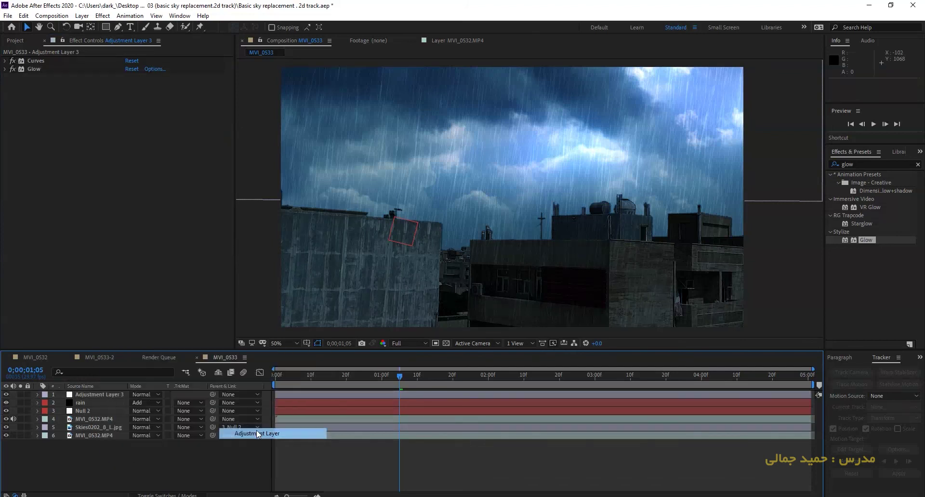
{"action": "left_click", "coordinate": [103, 16]}
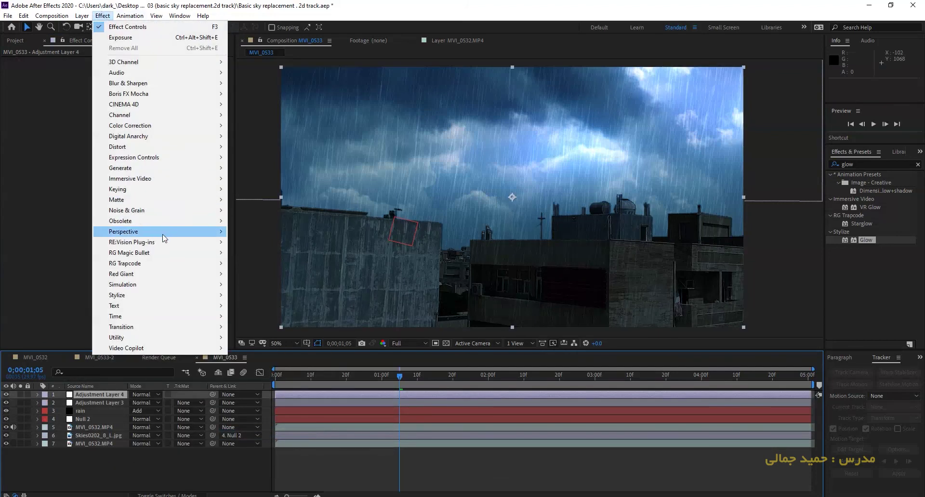
{"action": "mouse_move", "coordinate": [206, 125]}
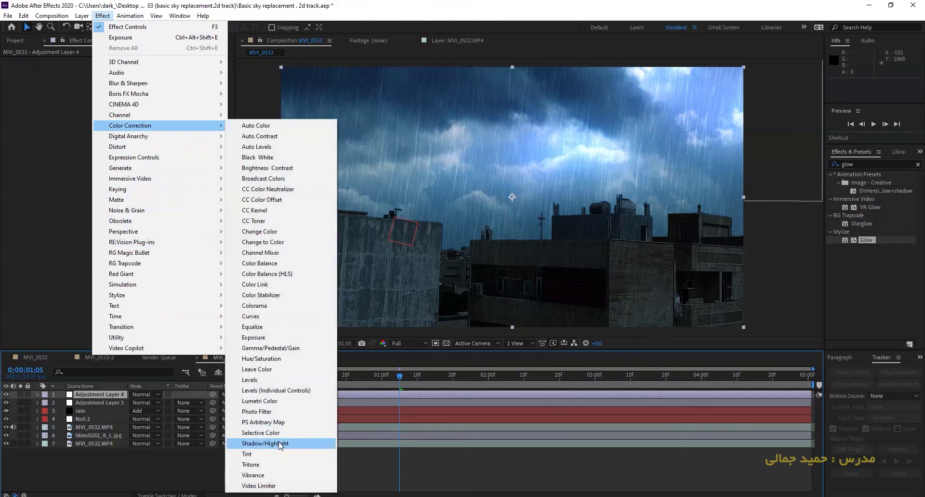
{"action": "left_click", "coordinate": [300, 365]}
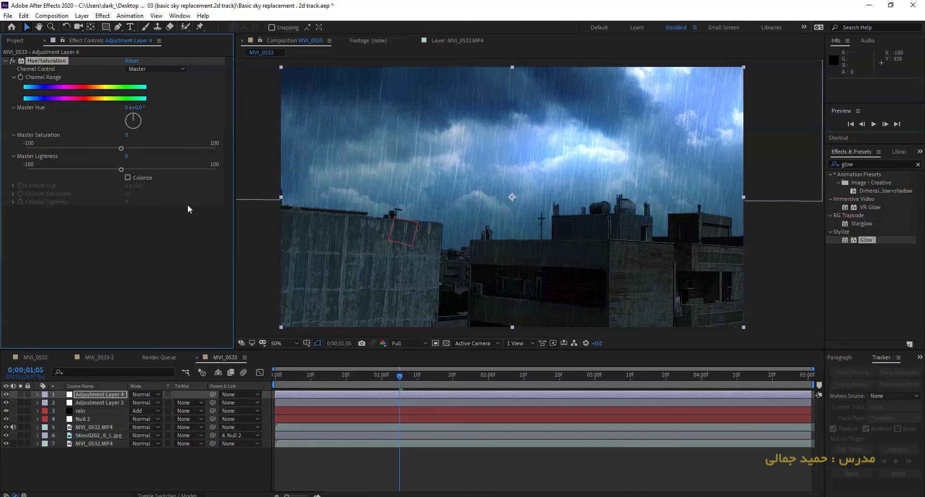
- Try Colorize and switch it back off, then set Master Saturation to -16 and Master Lightness to -21
{"action": "left_click", "coordinate": [127, 177]}
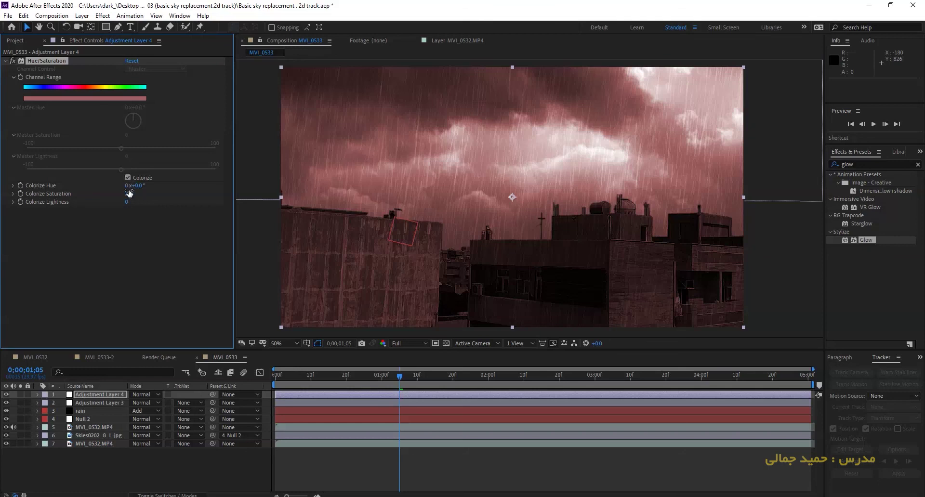
{"action": "left_click", "coordinate": [127, 178]}
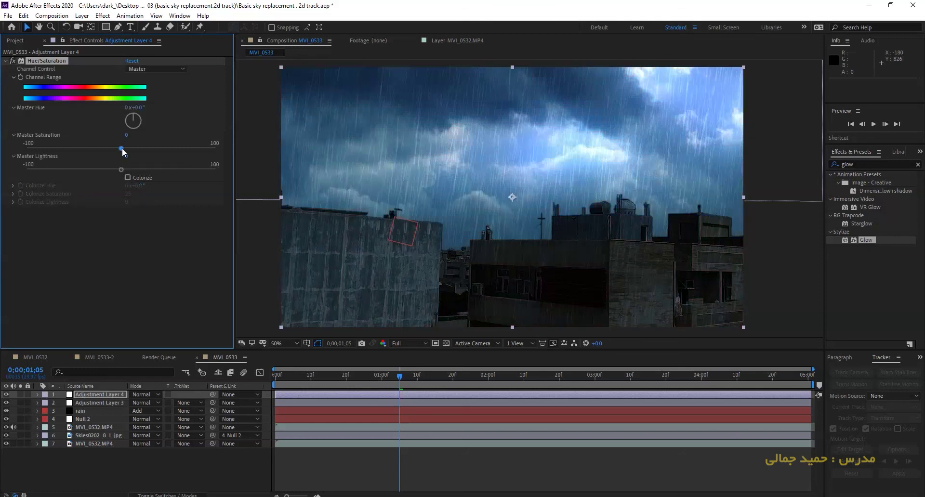
{"action": "left_click_drag", "start_coordinate": [147, 148], "coordinate": [101, 142]}
{"action": "left_click_drag", "start_coordinate": [121, 170], "coordinate": [101, 174]}
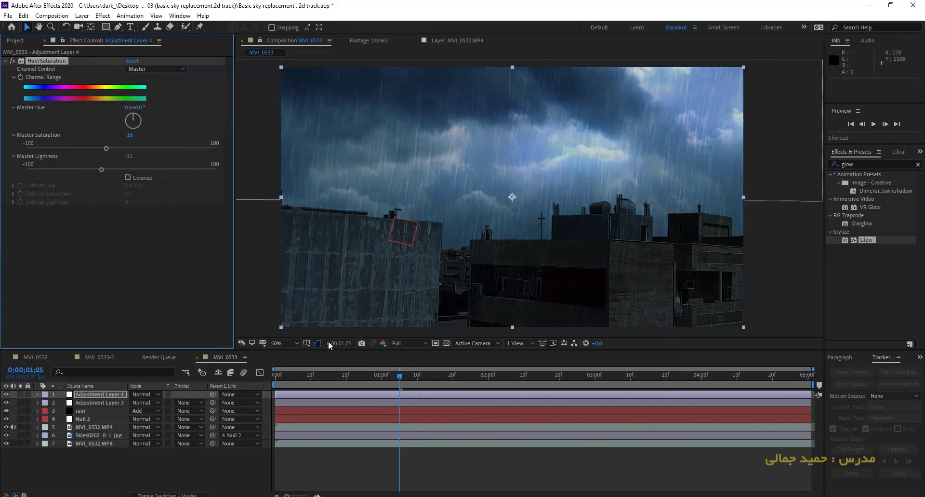
- On Adjustment Layer 3, set the Glow effect's Glow Threshold to 78%, with the time at the composition's start
{"action": "left_click_drag", "start_coordinate": [346, 372], "coordinate": [256, 371]}
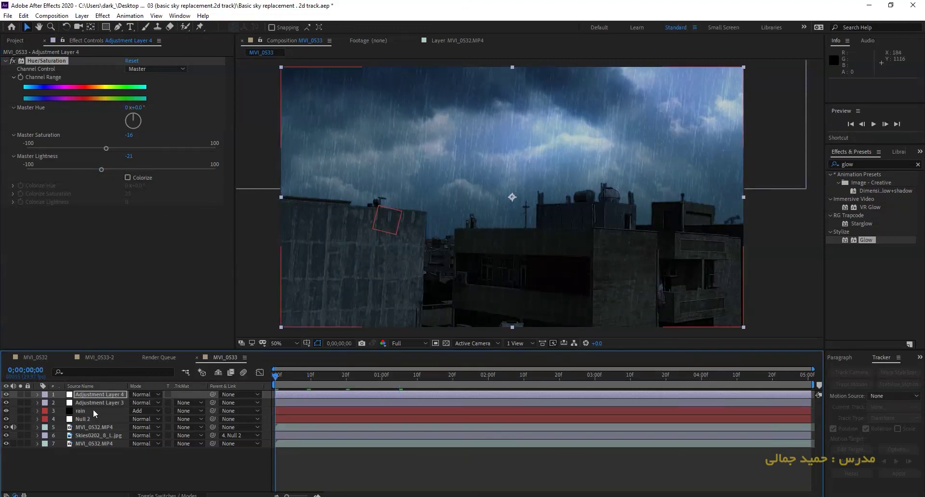
{"action": "left_click", "coordinate": [93, 405]}
{"action": "left_click", "coordinate": [94, 412]}
{"action": "left_click", "coordinate": [94, 419]}
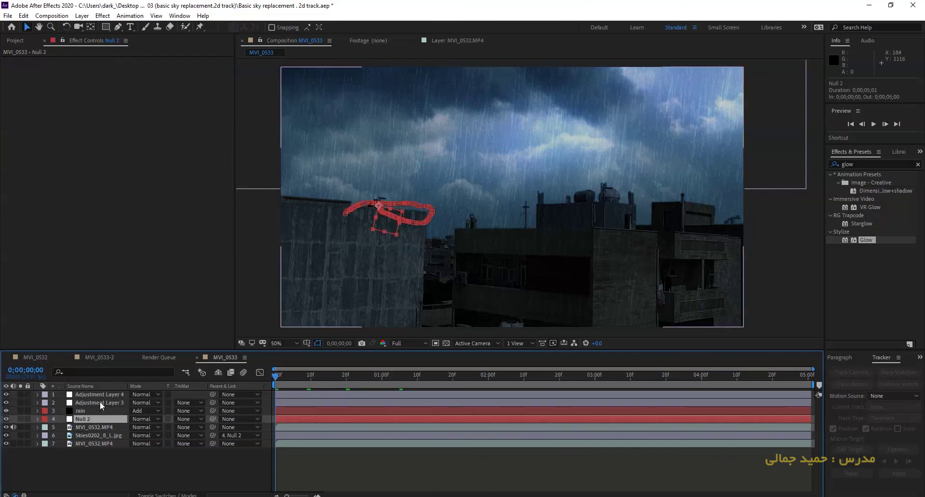
{"action": "left_click", "coordinate": [100, 402]}
{"action": "left_click", "coordinate": [5, 69]}
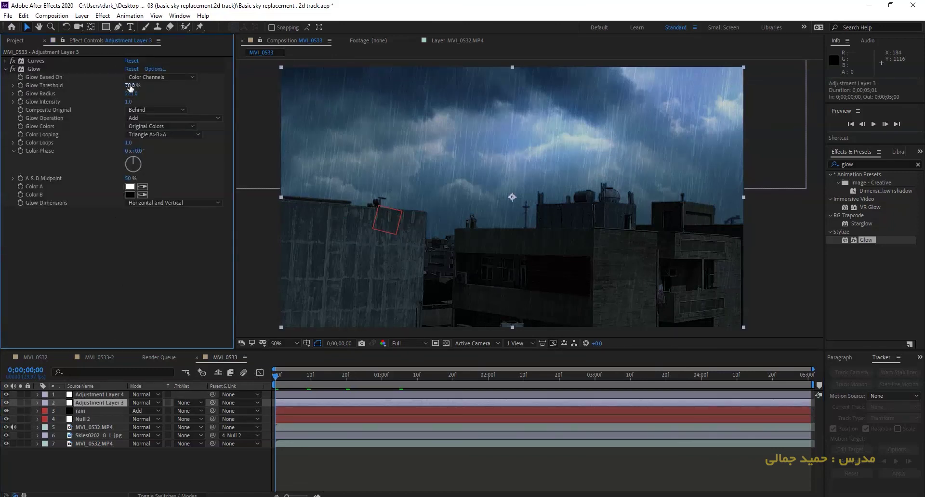
{"action": "mouse_move", "coordinate": [129, 87]}
{"action": "left_mouse_down"}
{"action": "mouse_move", "coordinate": [141, 86]}
{"action": "mouse_move", "coordinate": [120, 85]}
{"action": "mouse_move", "coordinate": [145, 85]}
{"action": "left_mouse_up"}
- Play back the composition from the start to check the graded shot with the adjusted glow
{"action": "left_click", "coordinate": [195, 458]}
{"action": "key", "text": "space"}
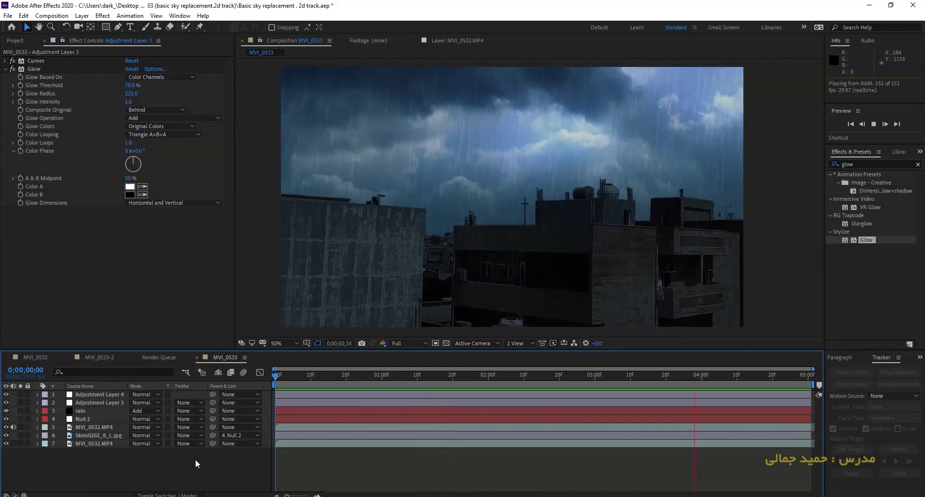
{"action": "key", "text": "space"}
- At 0;00;05;00, try a Color Key Color Tolerance of 32 on the upper MVI_0532.MP4 layer, undo it, and set 21 instead
{"action": "left_click_drag", "start_coordinate": [400, 383], "coordinate": [792, 376]}
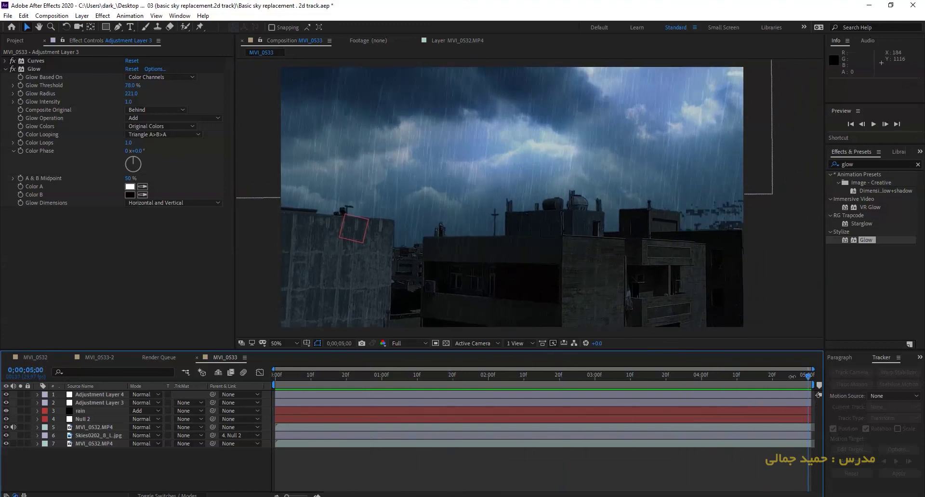
{"action": "left_click", "coordinate": [91, 427]}
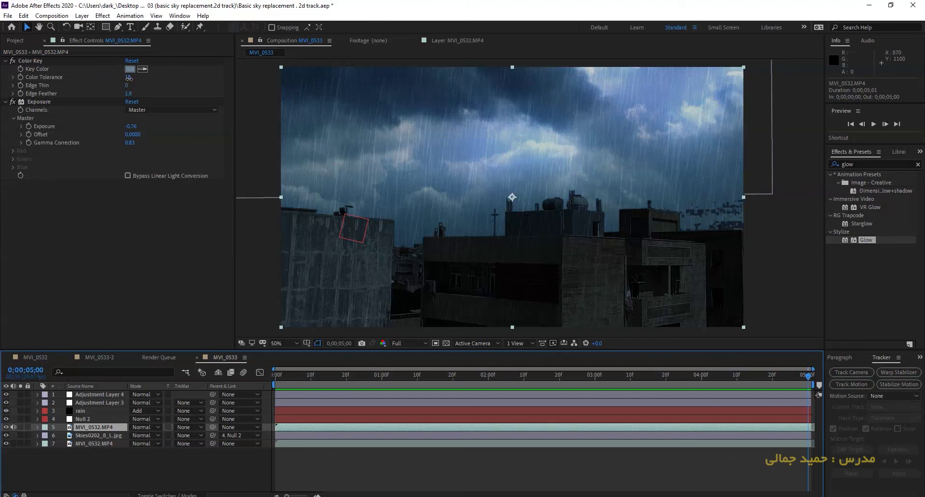
{"action": "left_click_drag", "start_coordinate": [130, 77], "coordinate": [132, 78]}
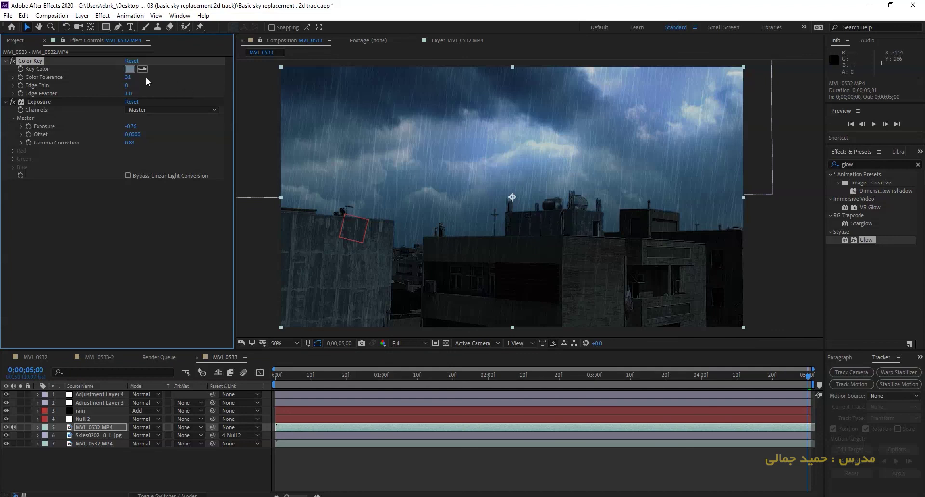
{"action": "key", "text": "ctrl+z"}
{"action": "left_click_drag", "start_coordinate": [129, 78], "coordinate": [134, 78]}
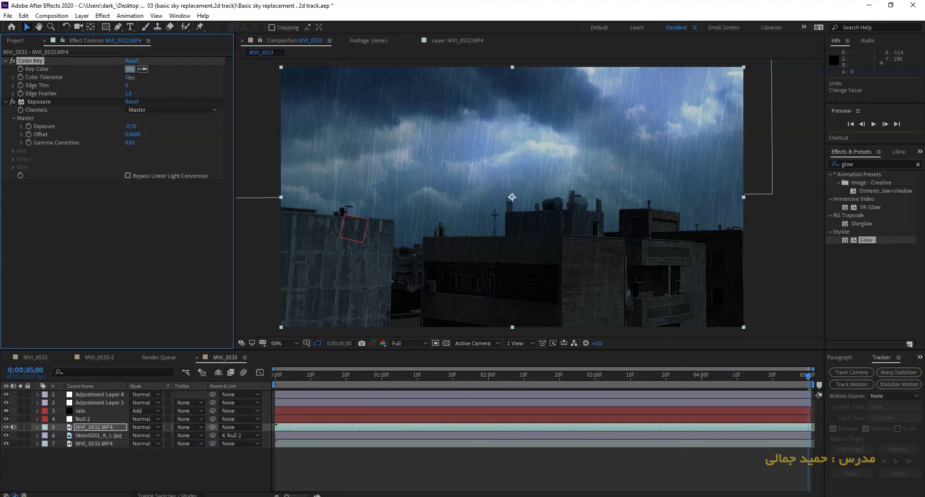
- Return to the first frame and play back the composition to check the refined sky key
{"action": "left_click_drag", "start_coordinate": [308, 376], "coordinate": [247, 384]}
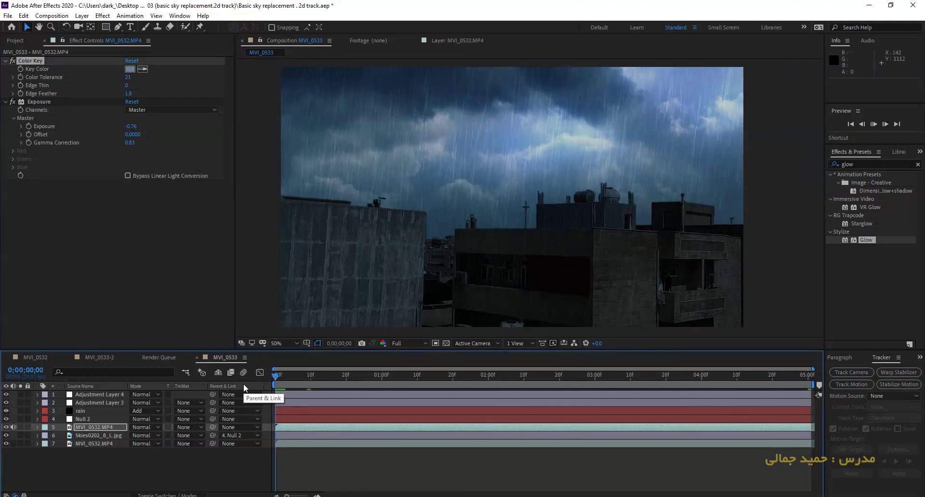
{"action": "key", "text": "space"}
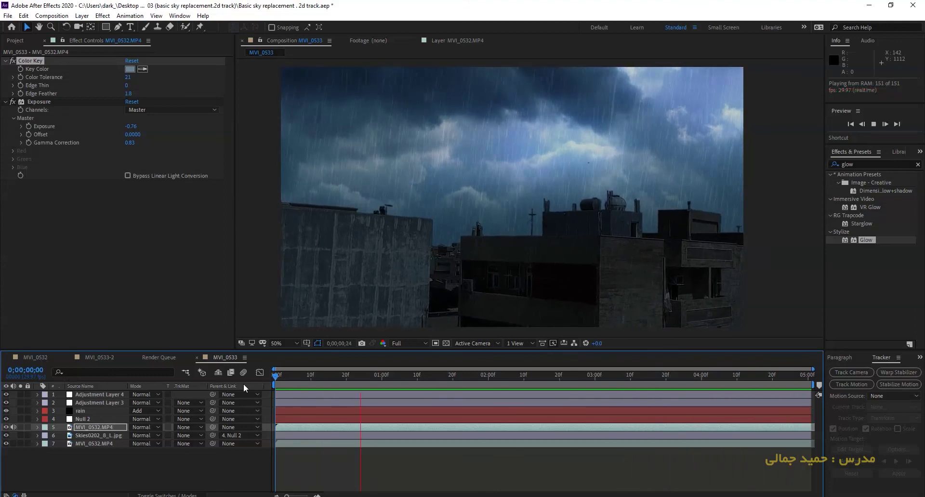
{"action": "key", "text": "space"}
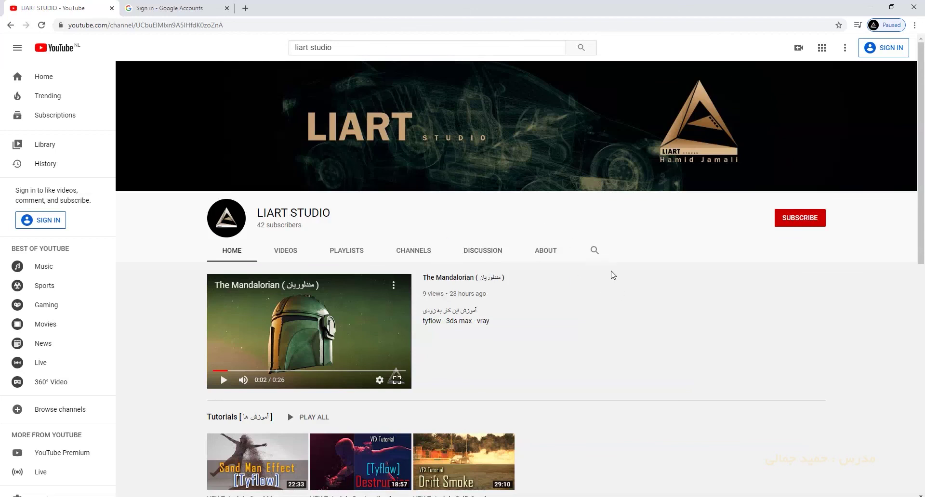
- Look through the tutorial, short video, blog and AE tuts sections of the LIART STUDIO channel on YouTube in the browser
{"action": "scroll", "coordinate": [626, 304], "scroll_direction": "down", "scroll_amount": 2}
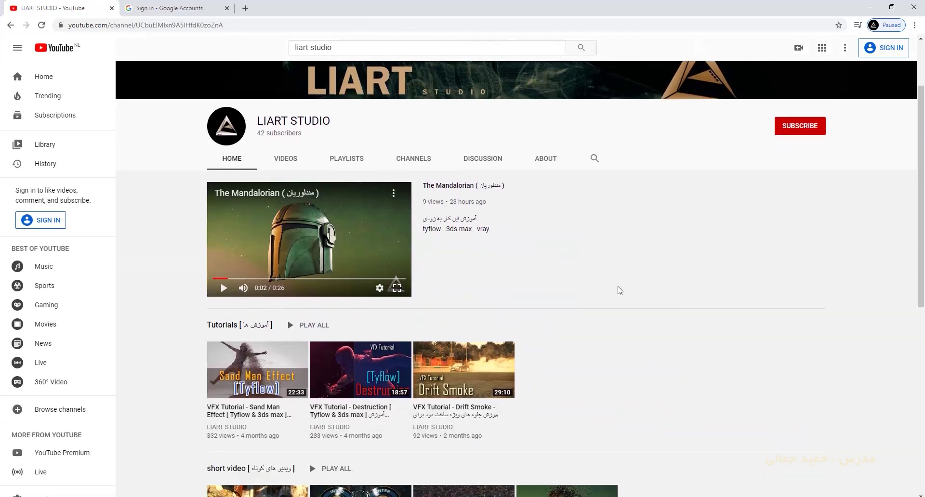
{"action": "scroll", "coordinate": [620, 290], "scroll_direction": "down", "scroll_amount": 3}
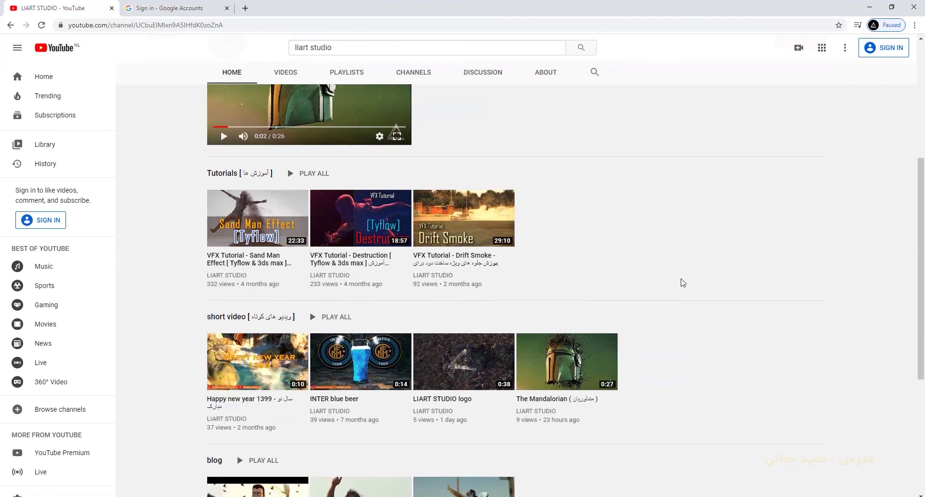
{"action": "scroll", "coordinate": [684, 283], "scroll_direction": "down", "scroll_amount": 5}
{"action": "scroll", "coordinate": [679, 282], "scroll_direction": "up", "scroll_amount": 10}
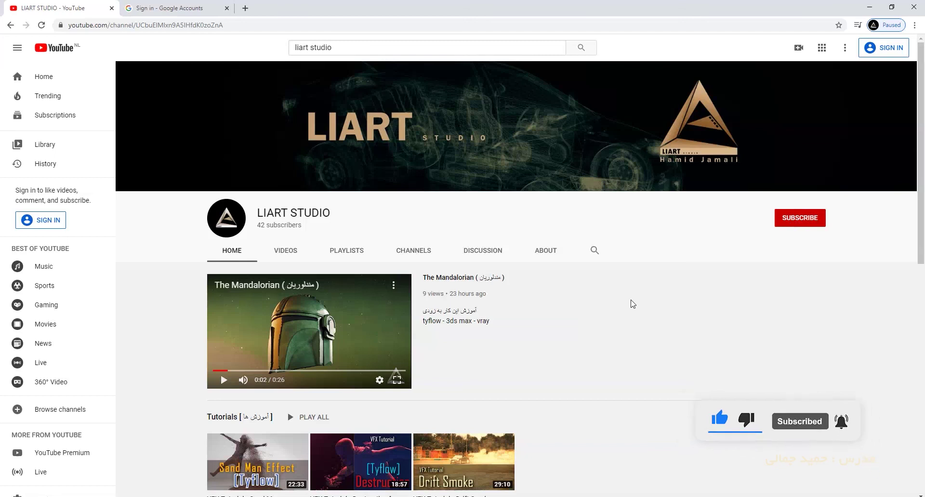
{"action": "scroll", "coordinate": [628, 304], "scroll_direction": "down", "scroll_amount": 9}
{"action": "scroll", "coordinate": [633, 304], "scroll_direction": "down", "scroll_amount": 1}
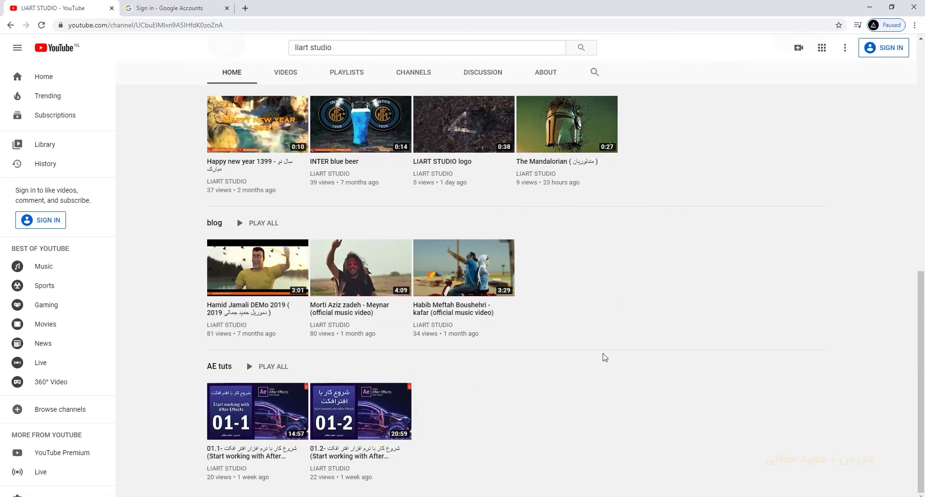